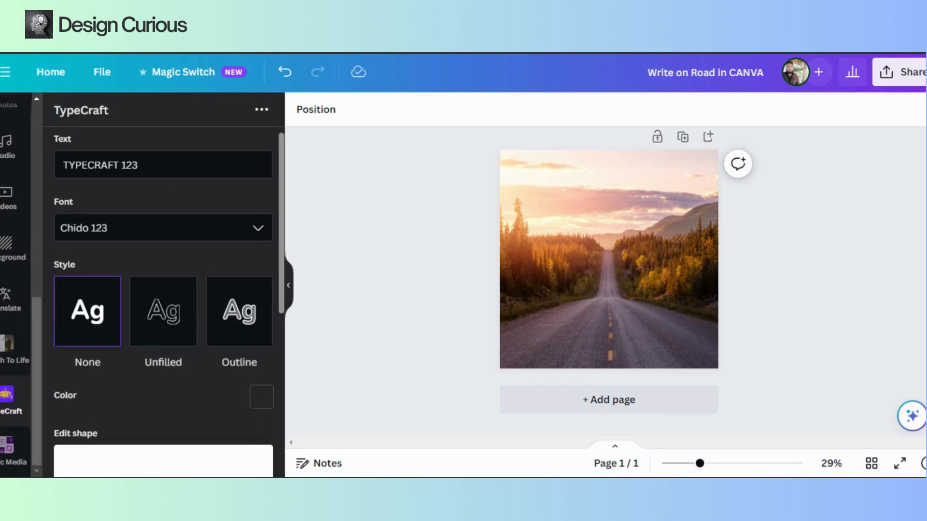
Step: Replace the TypeCraft placeholder text with ROAD
drag(145, 165, 36, 153)
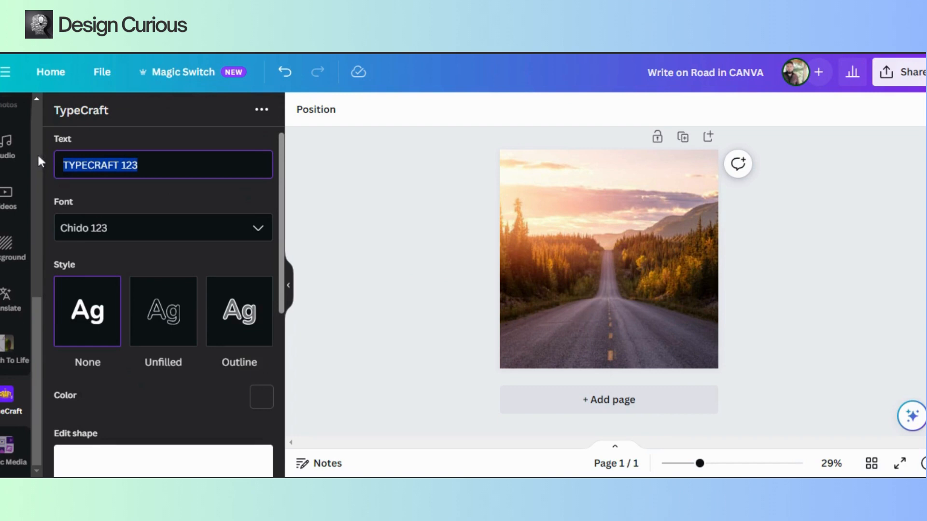
text(ro)
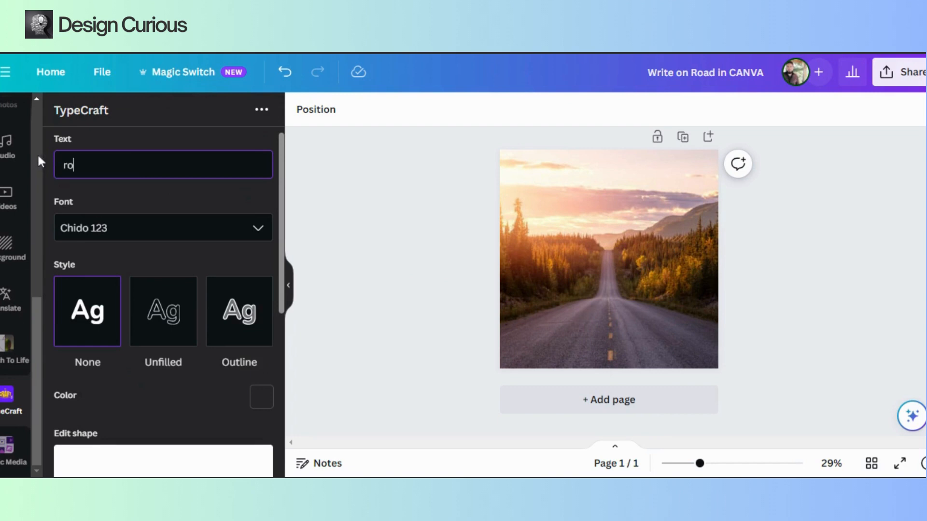
key(BackSpace)
key(BackSpace)
text(ROAD)
Step: Set the color of the ROAD text to white (#ffffff)
click(267, 402)
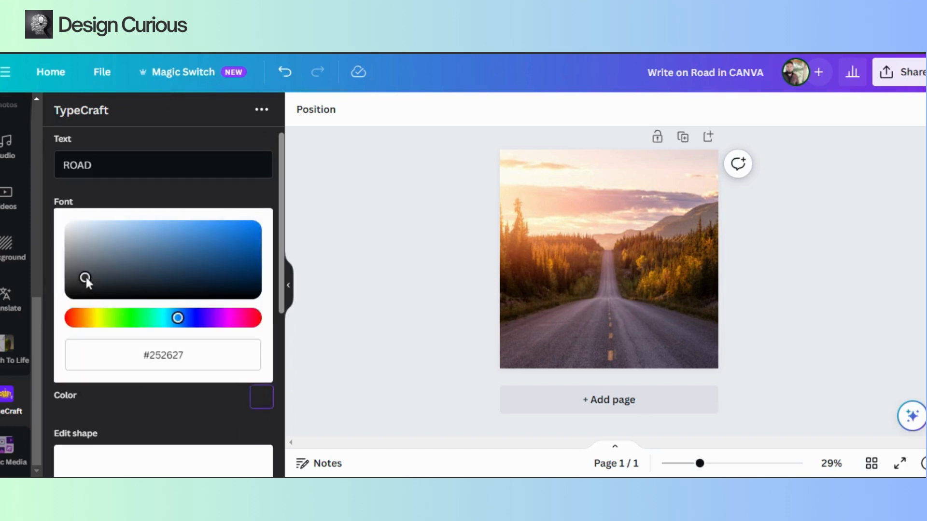
drag(85, 288, 61, 219)
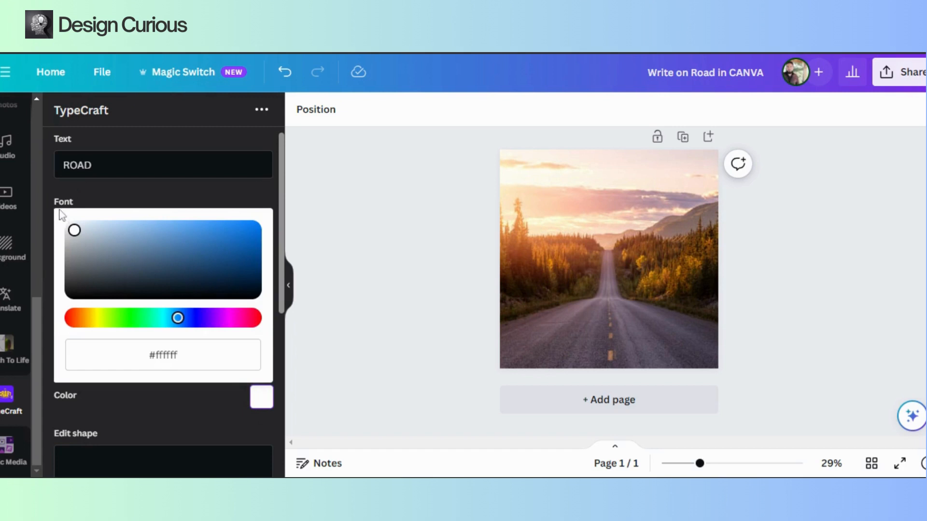
click(121, 206)
Step: Warp the ROAD shape into a flat perspective form by pulling both upper corners inward and lowering the top edge
scroll(224, 338, down, 5)
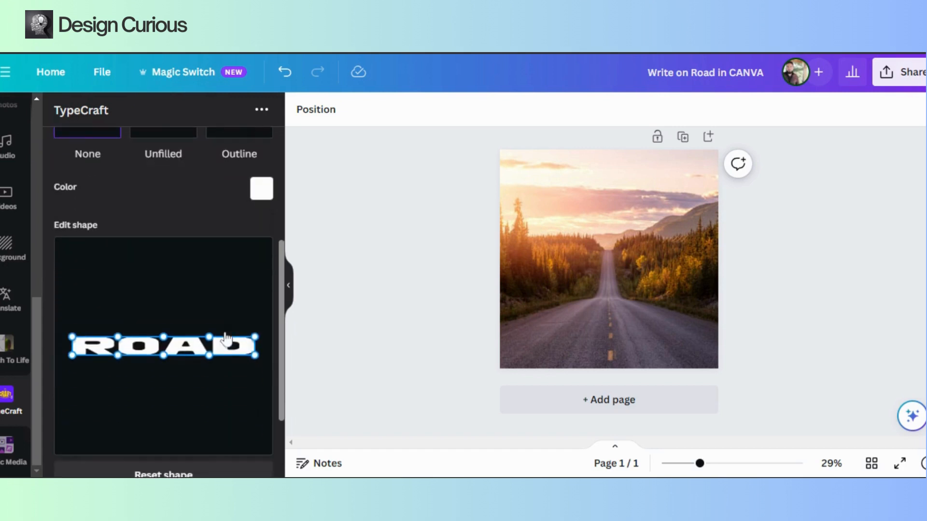
scroll(225, 338, down, 2)
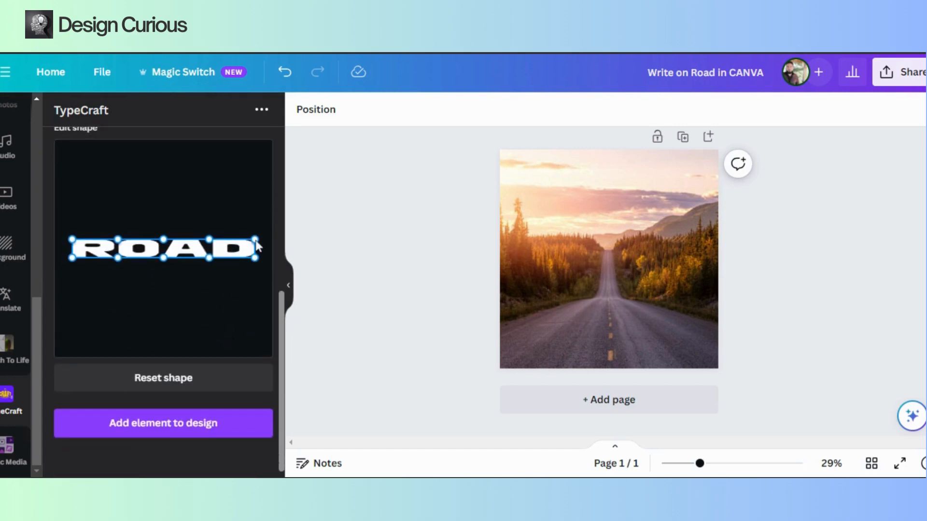
drag(255, 241, 233, 247)
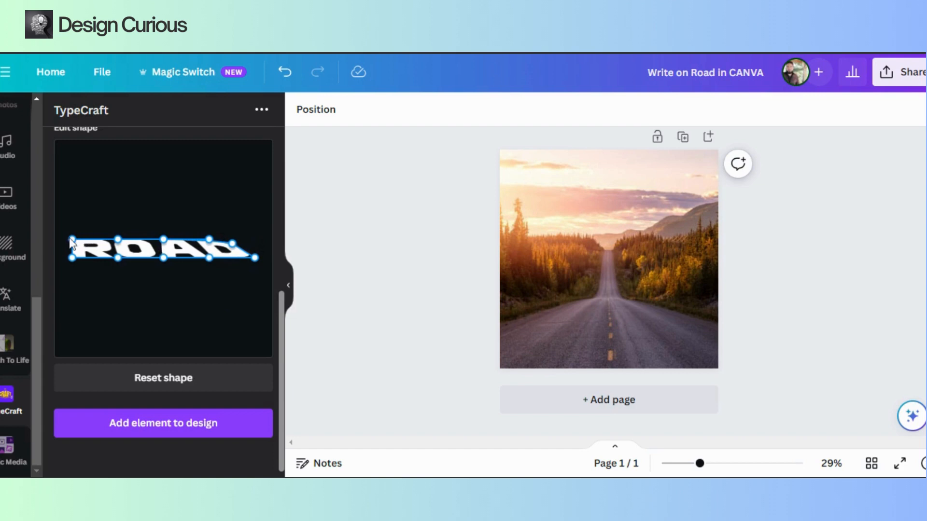
drag(70, 239, 83, 248)
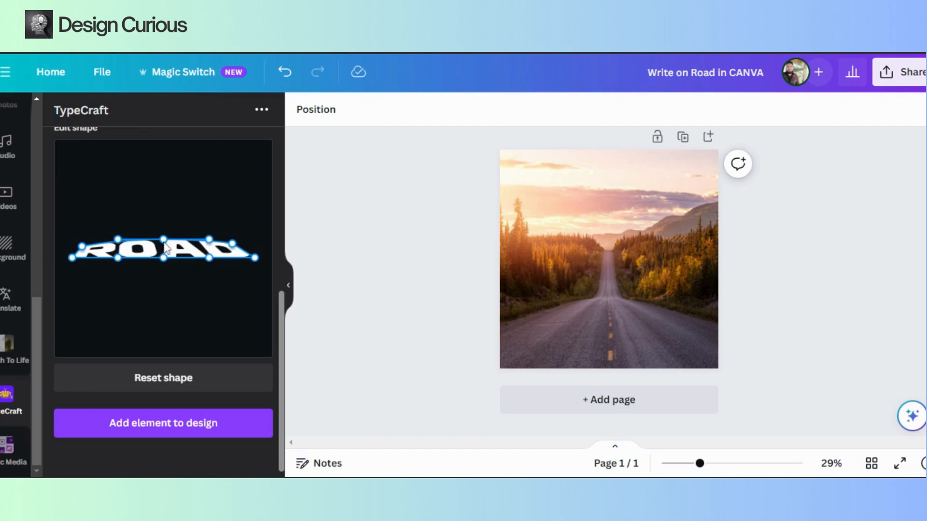
drag(165, 245, 162, 250)
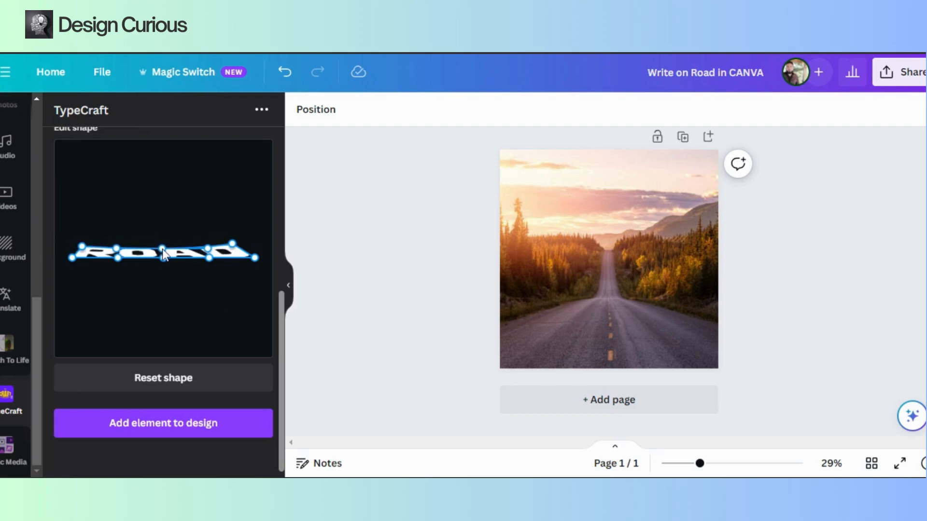
drag(83, 248, 84, 251)
drag(232, 245, 240, 252)
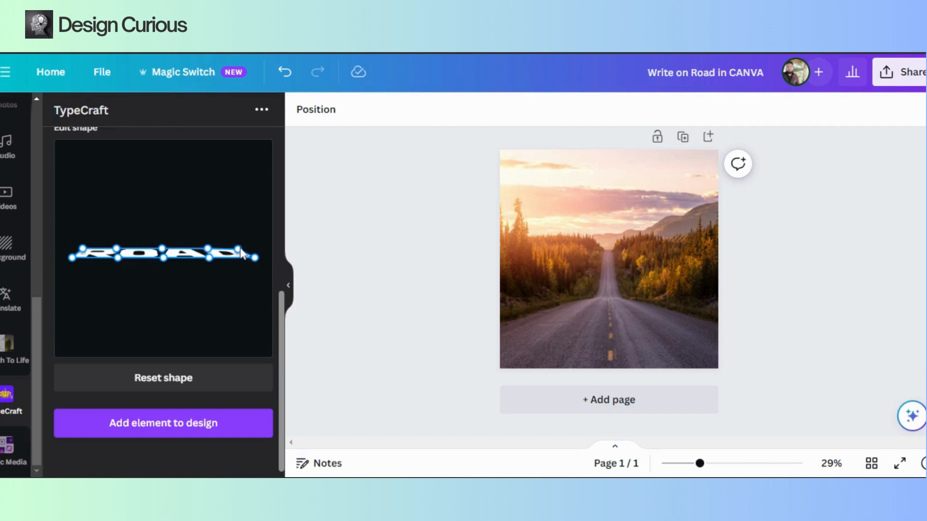
Step: Add the warped ROAD text to the design, enlarge it and place it across the foreground of the road
click(158, 427)
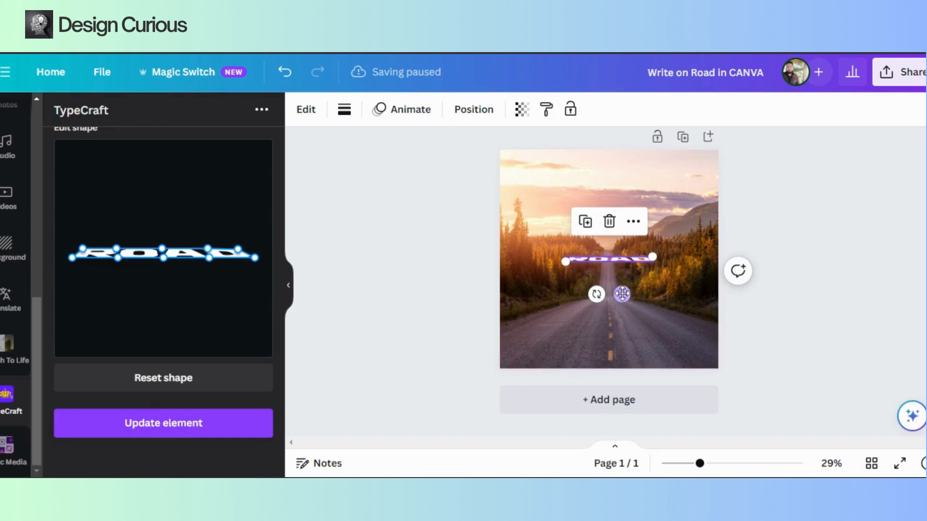
drag(622, 294, 621, 356)
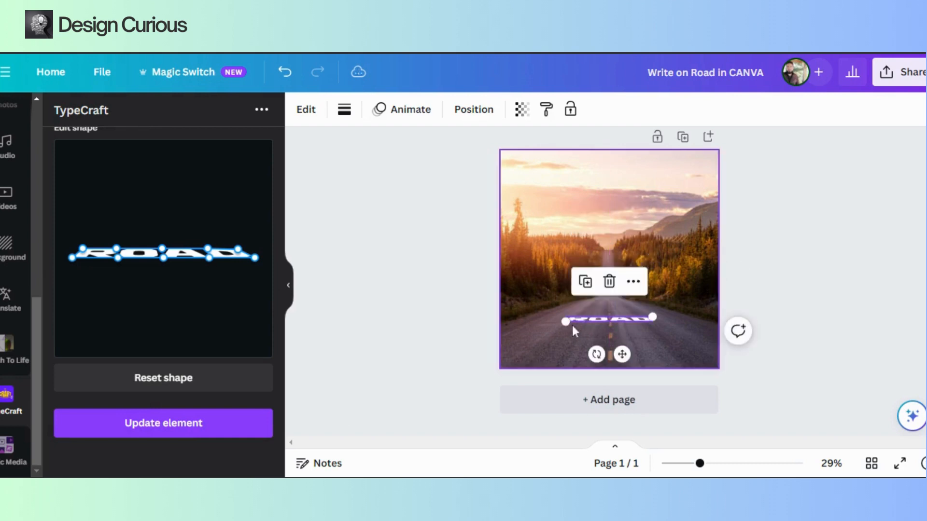
drag(566, 322, 514, 356)
drag(594, 357, 622, 369)
drag(531, 346, 502, 339)
drag(609, 368, 620, 369)
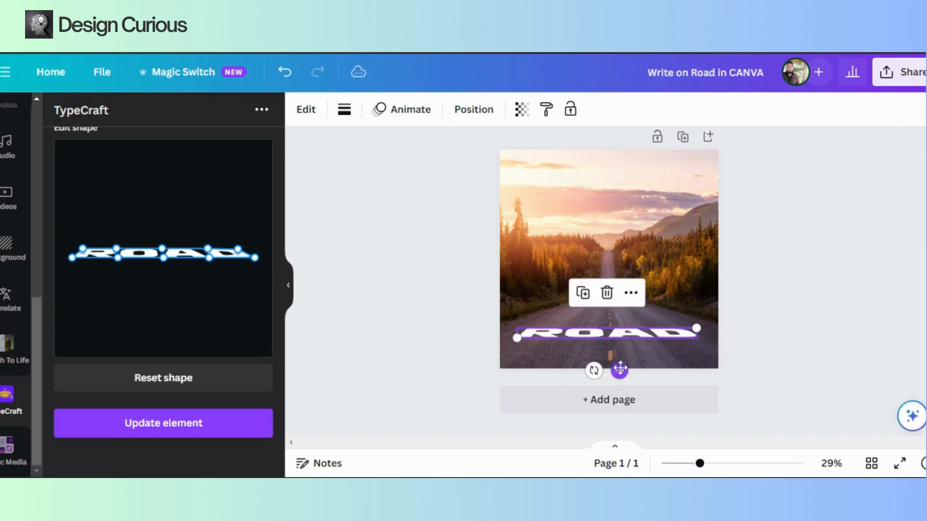
Step: Set the transparency of the ROAD text to 55
click(519, 115)
drag(521, 169, 467, 177)
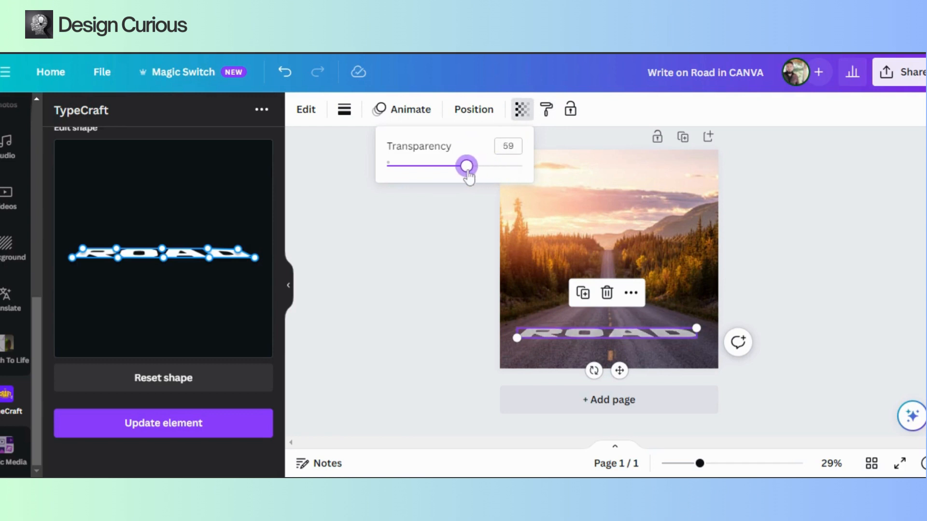
drag(468, 177, 462, 173)
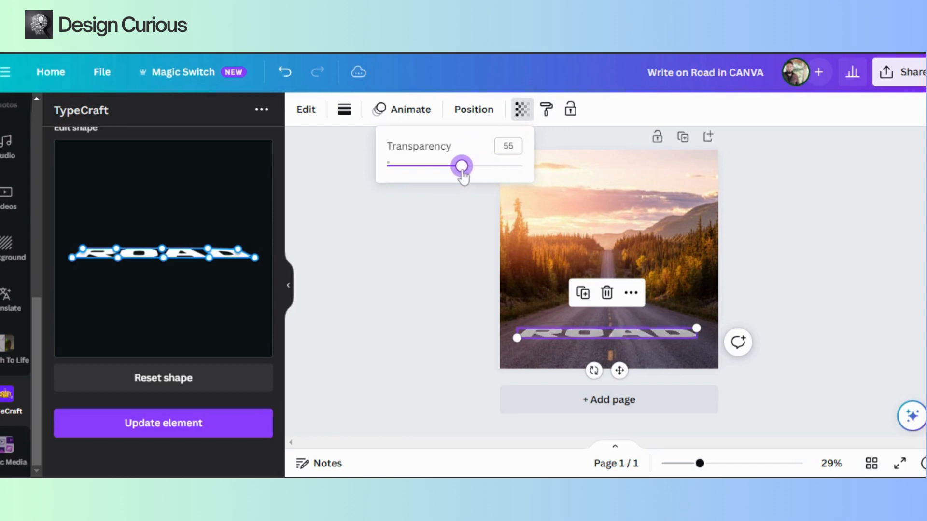
click(394, 241)
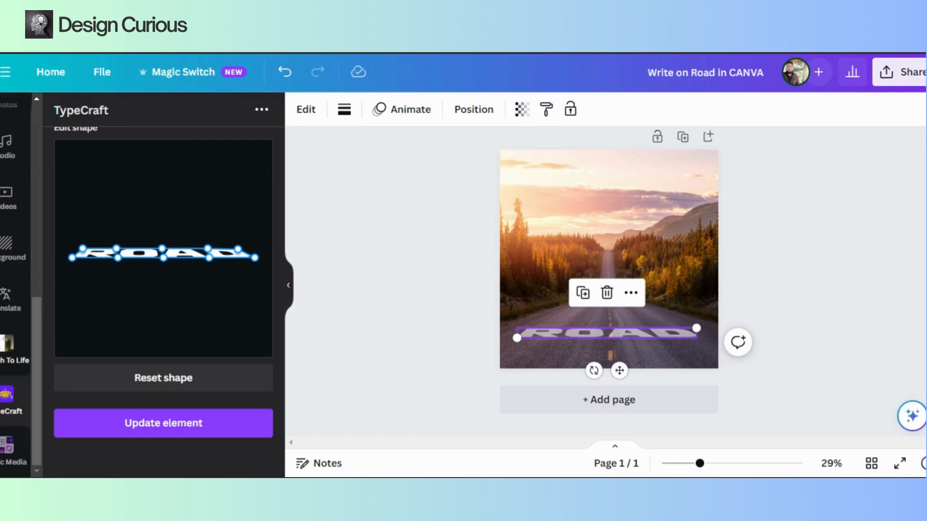
Step: Search the elements for TEXTURE, limit the results to graphics and add the branching crack graphic to the design
scroll(11, 217, up, 5)
click(10, 148)
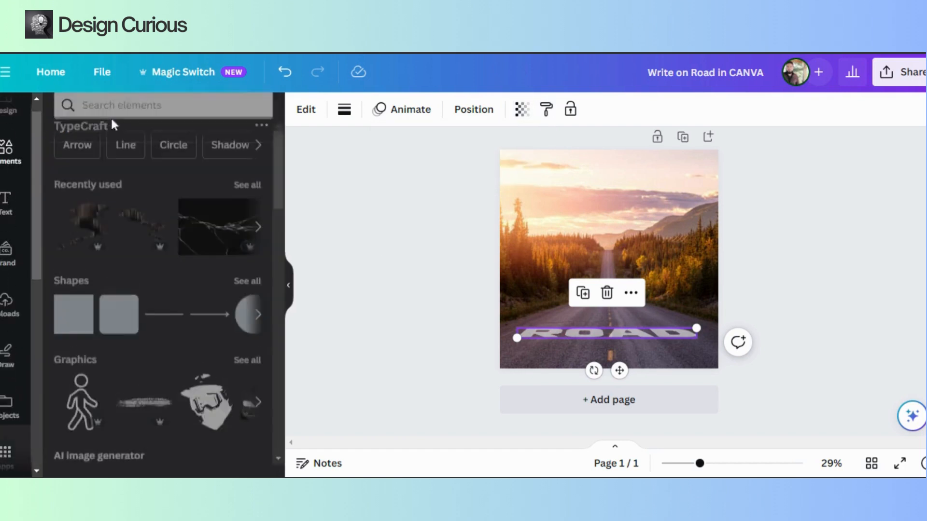
click(141, 119)
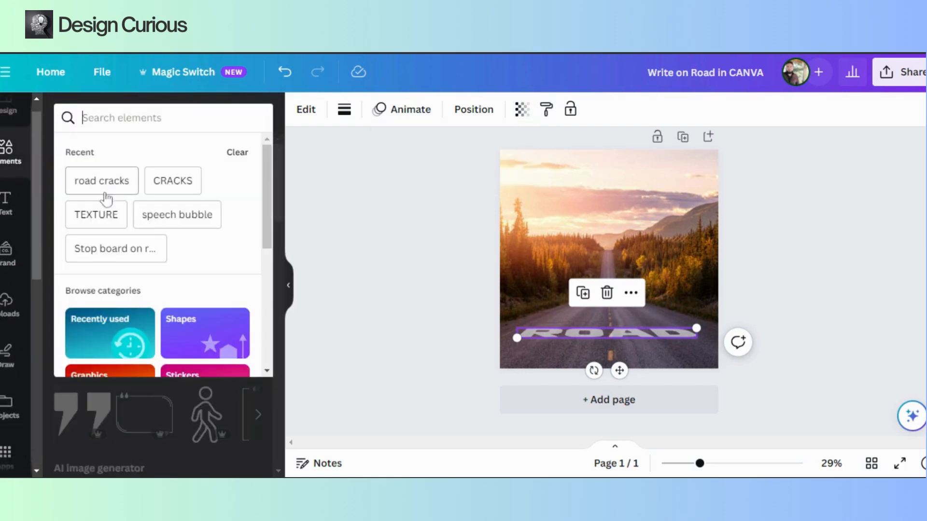
click(96, 215)
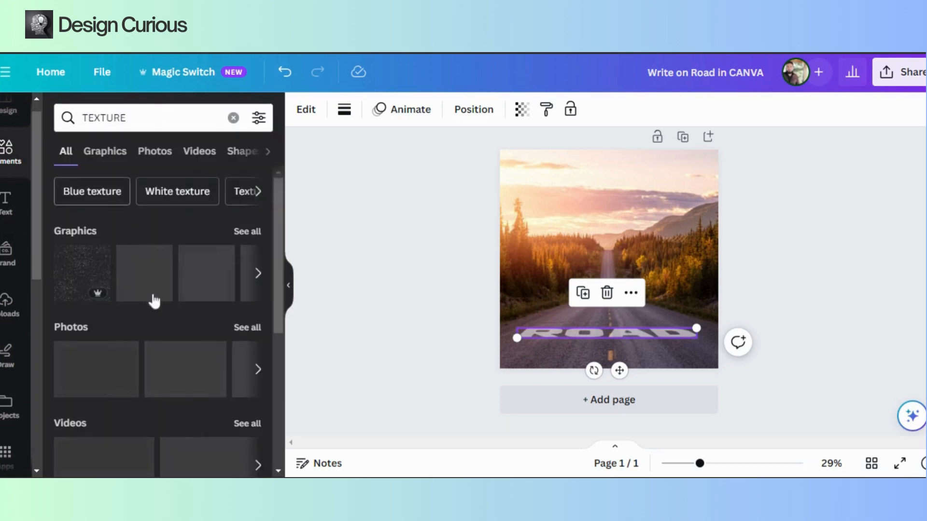
scroll(188, 386, down, 5)
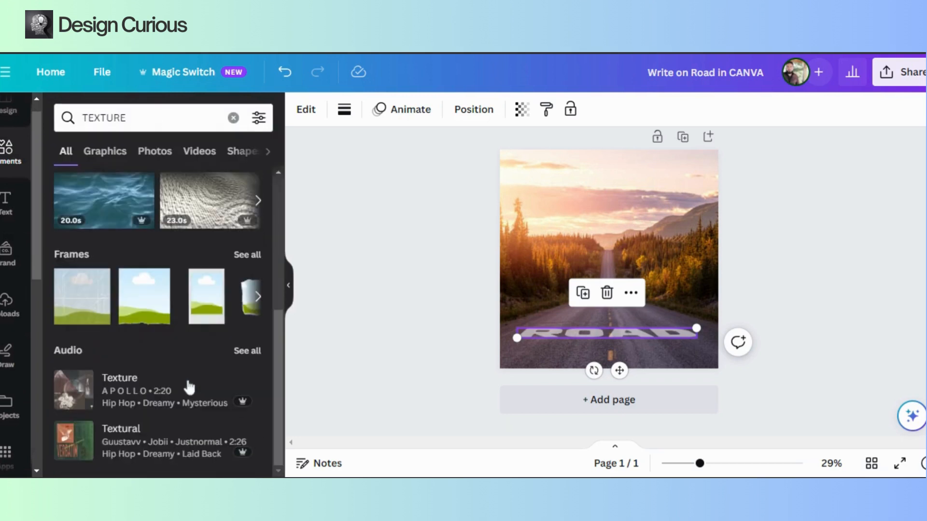
scroll(186, 385, up, 5)
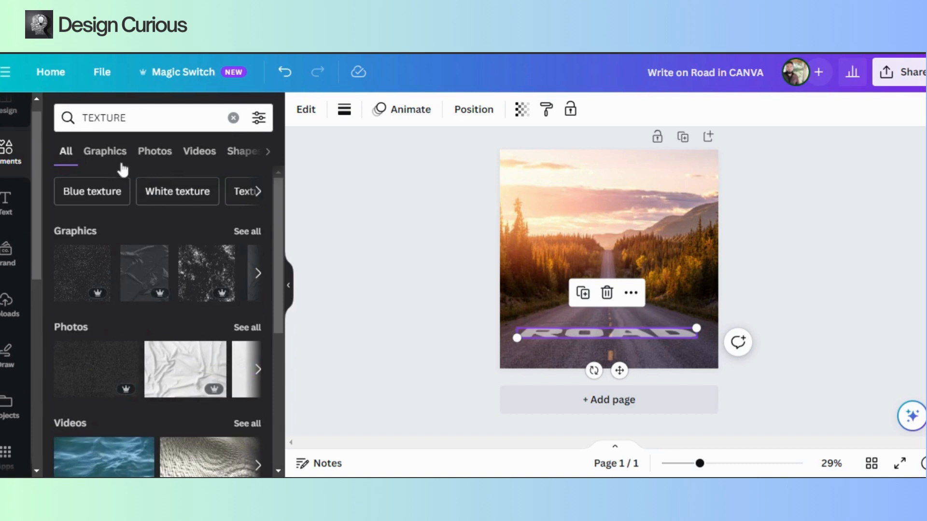
click(107, 153)
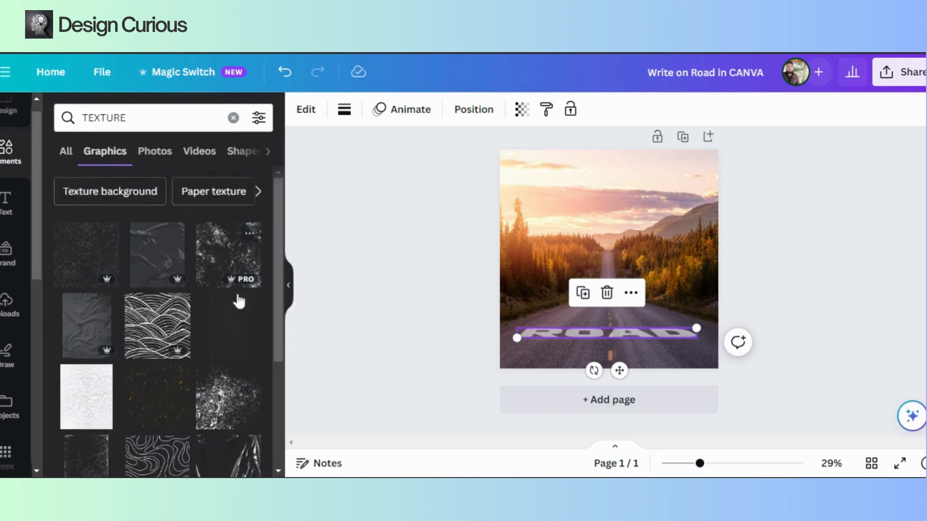
scroll(261, 377, down, 5)
scroll(255, 379, down, 10)
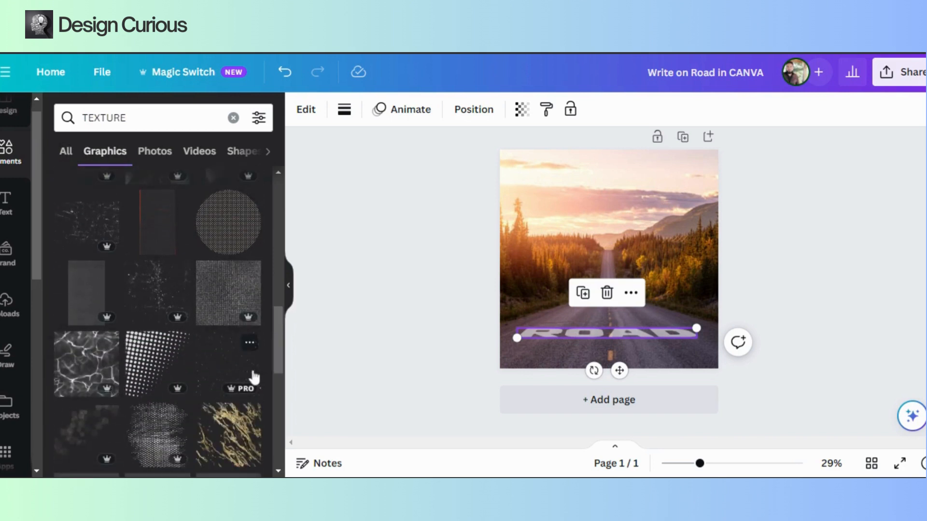
scroll(255, 379, down, 10)
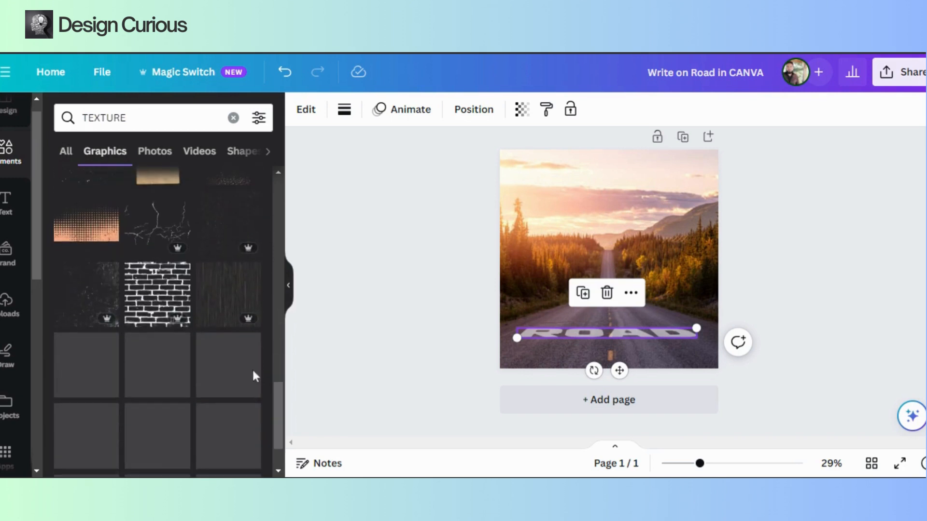
click(156, 222)
Step: Shrink the crack graphic and place it over the letters R and O of the road text
drag(593, 270, 588, 341)
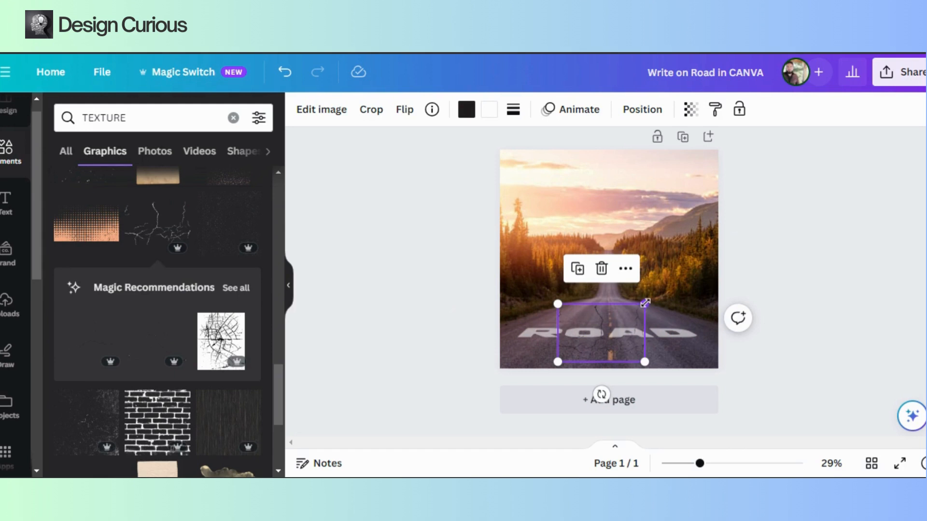
drag(644, 308, 622, 314)
drag(580, 337, 566, 336)
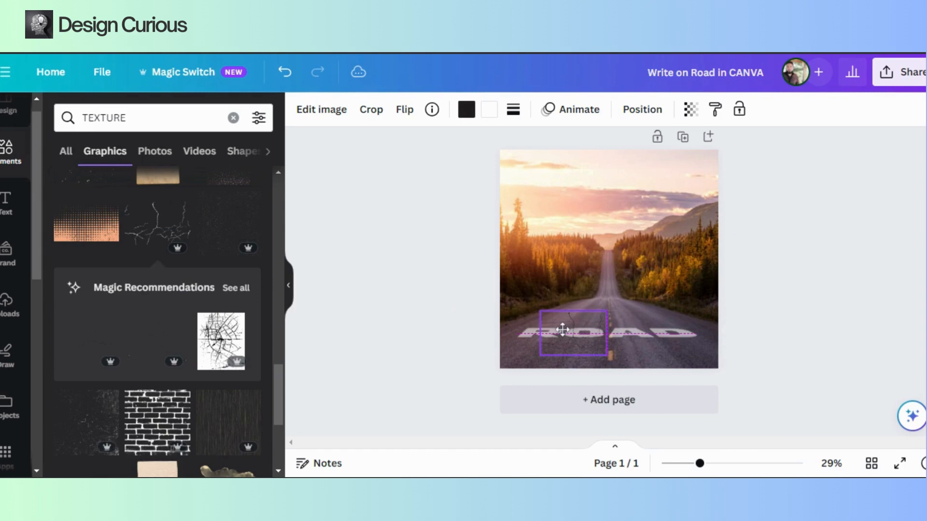
click(563, 330)
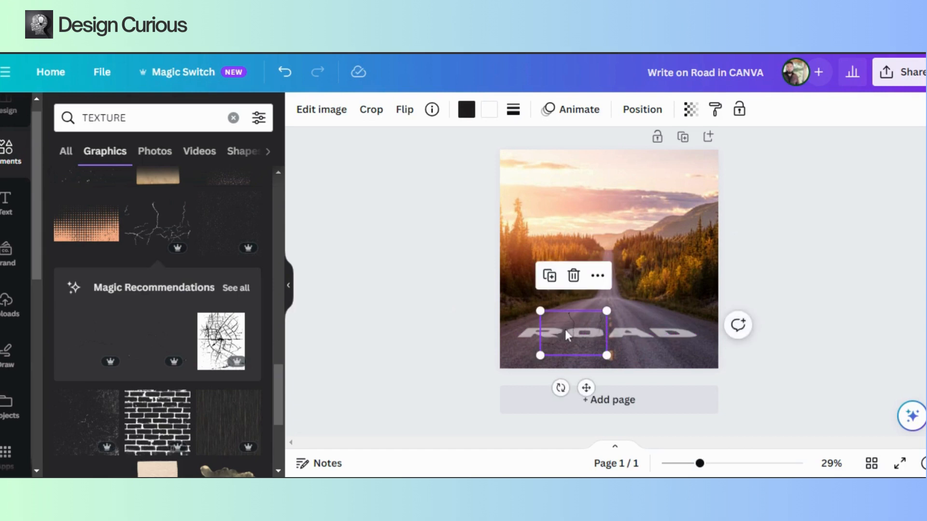
Step: Place a copy of the crack graphic over the letters A and D and rotate it clockwise
drag(571, 333, 645, 328)
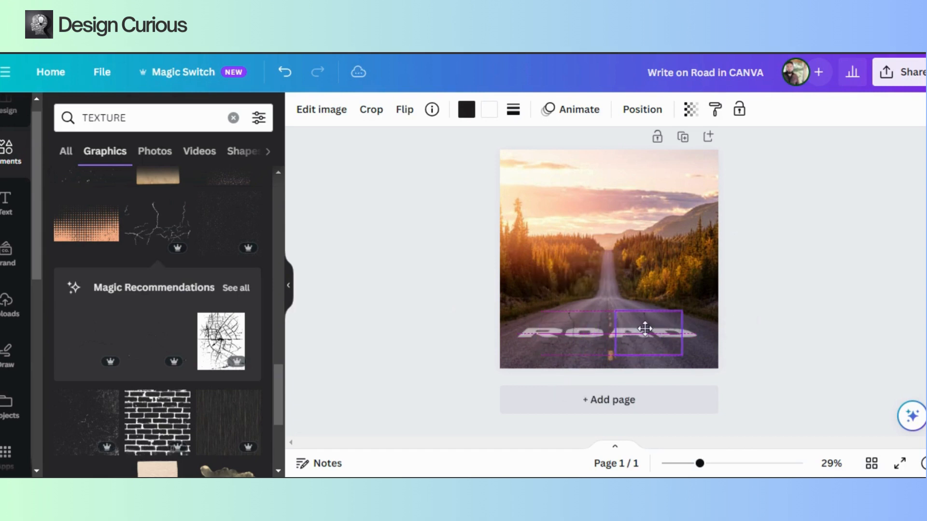
click(405, 110)
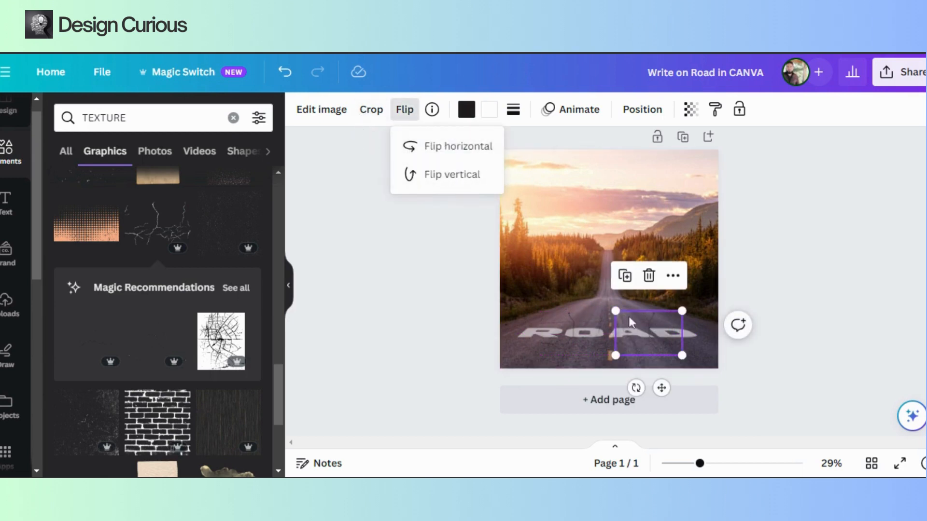
mouse_move(636, 388)
mouse_down()
mouse_move(593, 369)
mouse_move(620, 381)
mouse_up()
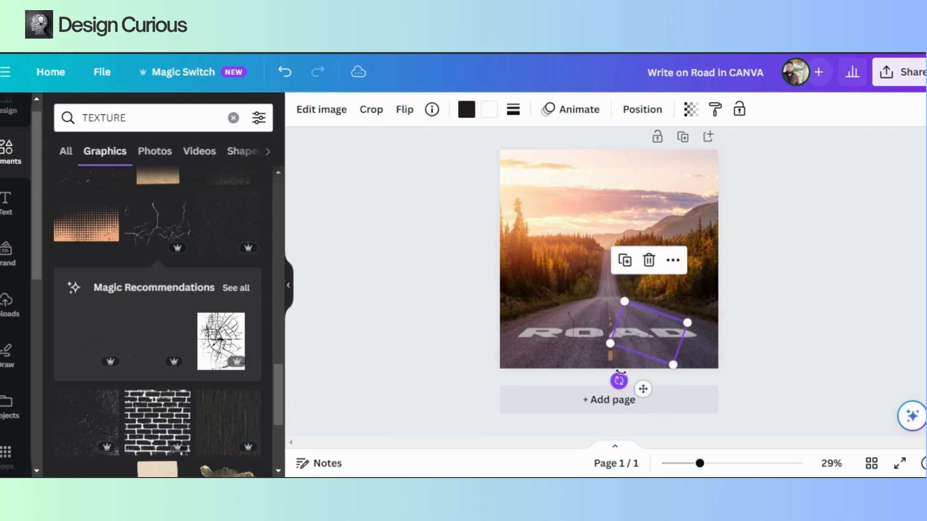
drag(631, 333, 641, 333)
Step: Rotate the crack graphic over the letters R and O slightly clockwise, then resize and reposition it
mouse_move(571, 334)
mouse_down()
mouse_move(558, 330)
mouse_move(561, 344)
mouse_up()
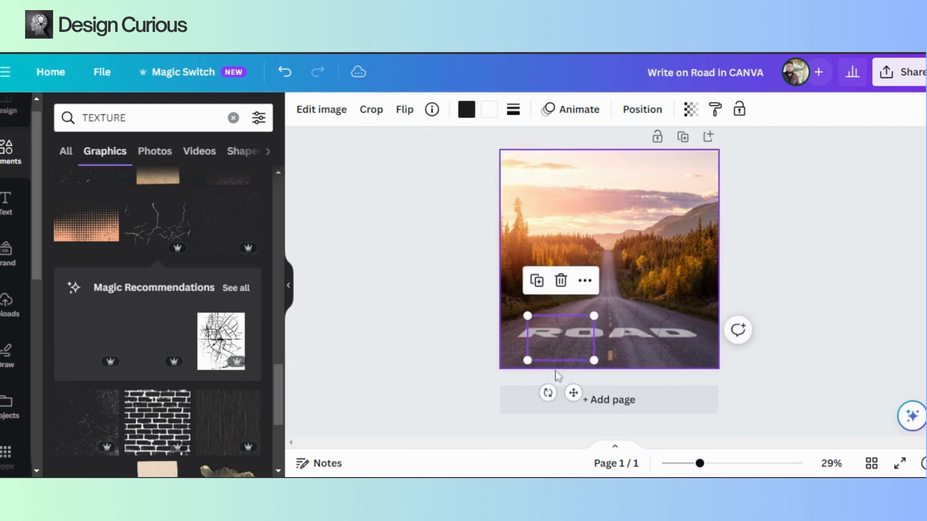
drag(546, 391, 561, 333)
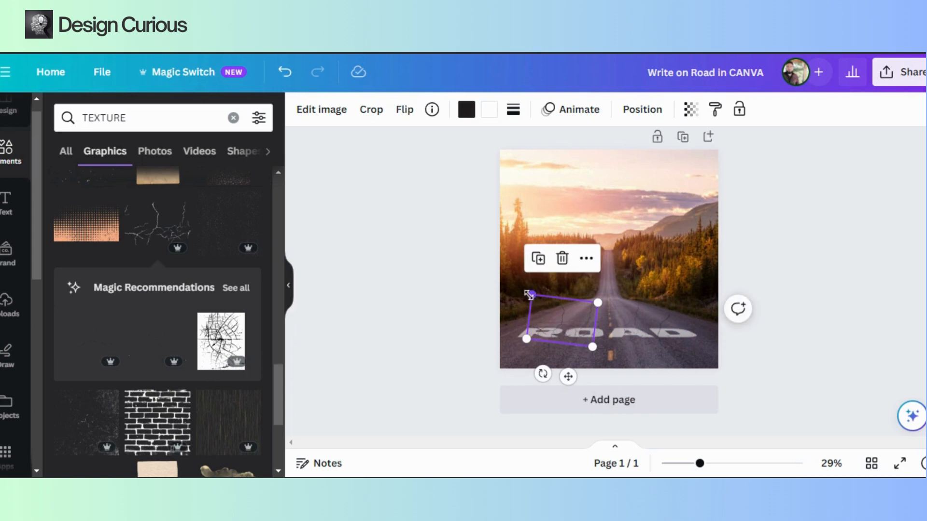
drag(530, 296, 563, 339)
Step: Shrink the crack graphic over the letters A and D slightly and change its white color to the photo color #f7dfcc
click(644, 323)
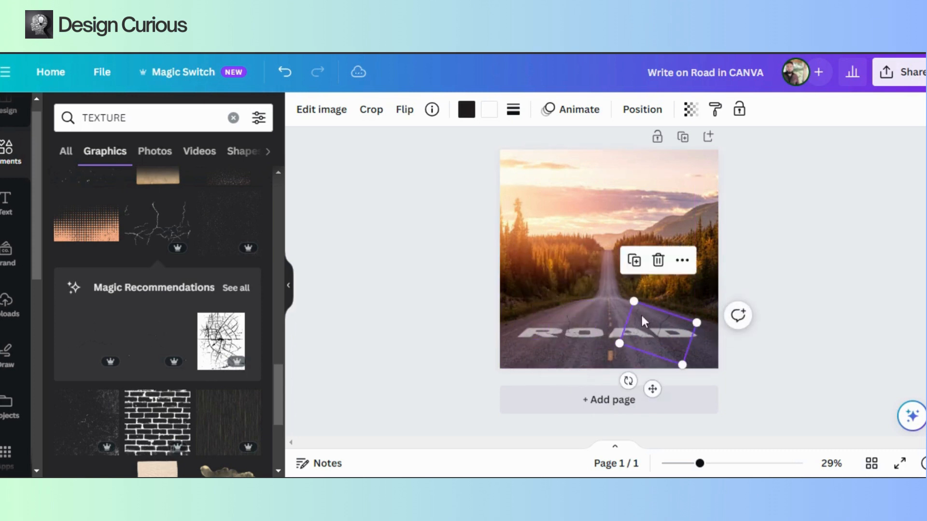
drag(637, 307, 638, 309)
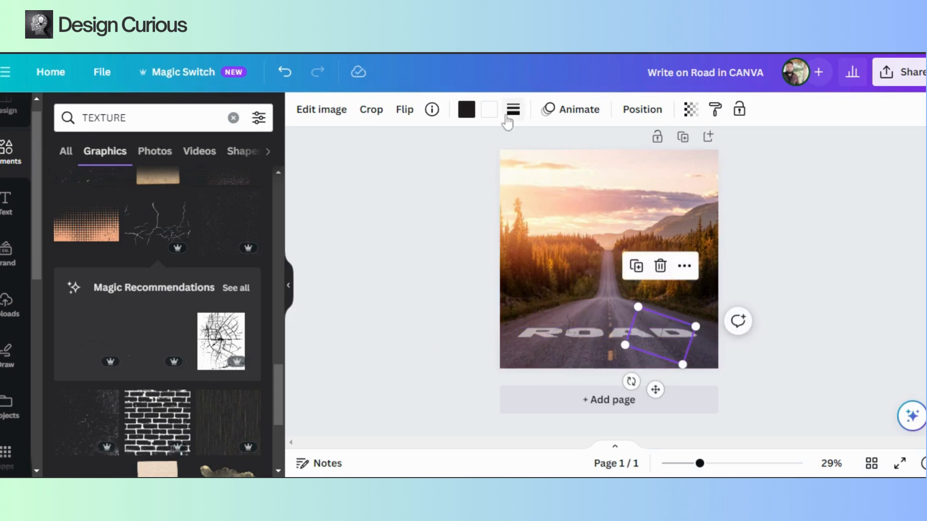
click(490, 116)
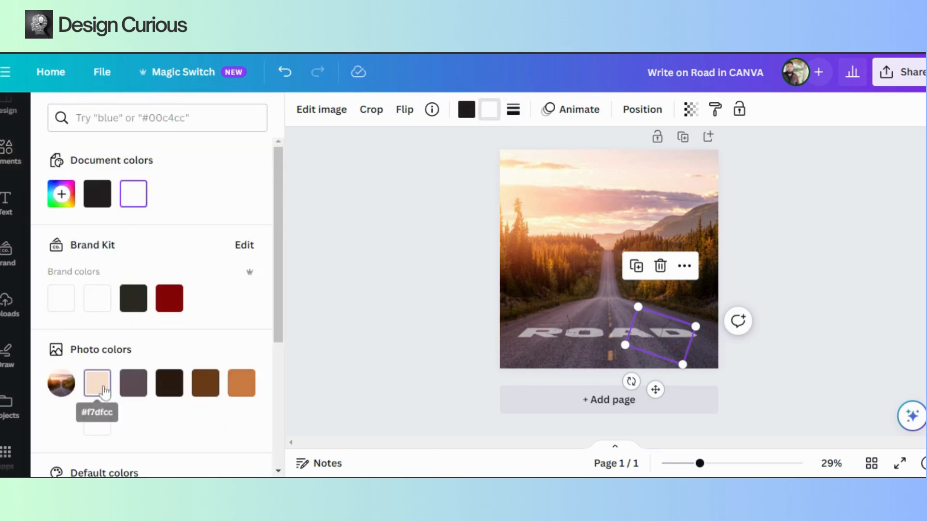
click(104, 391)
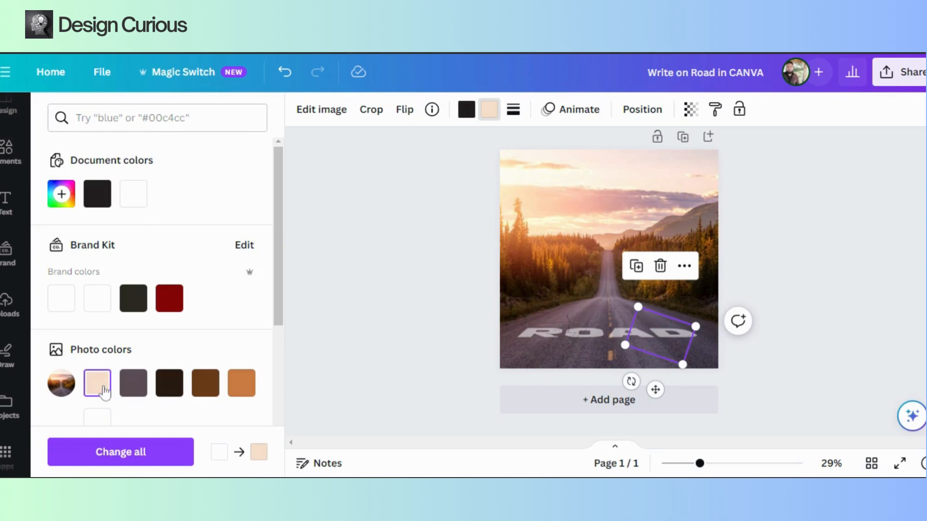
Step: Change the white color of the crack graphic over the letters R and O to the photo color #f7dfcc
click(564, 331)
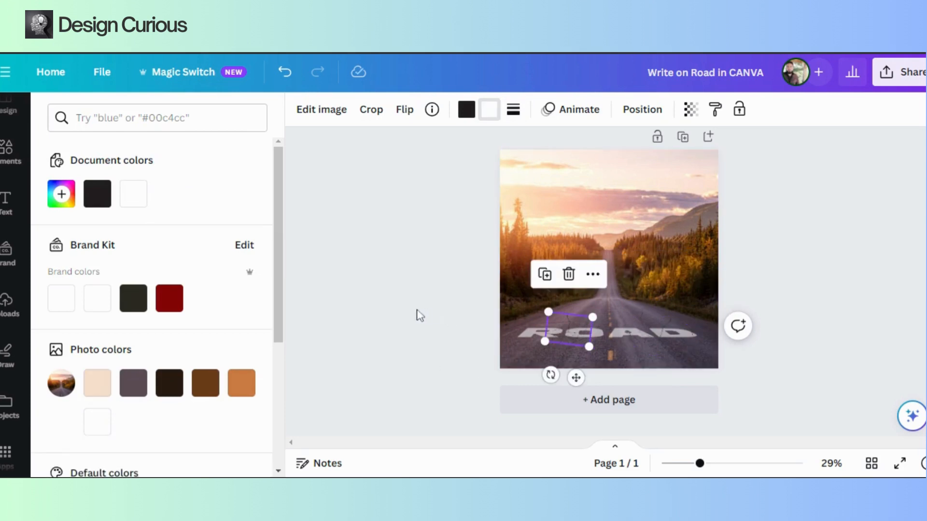
click(105, 384)
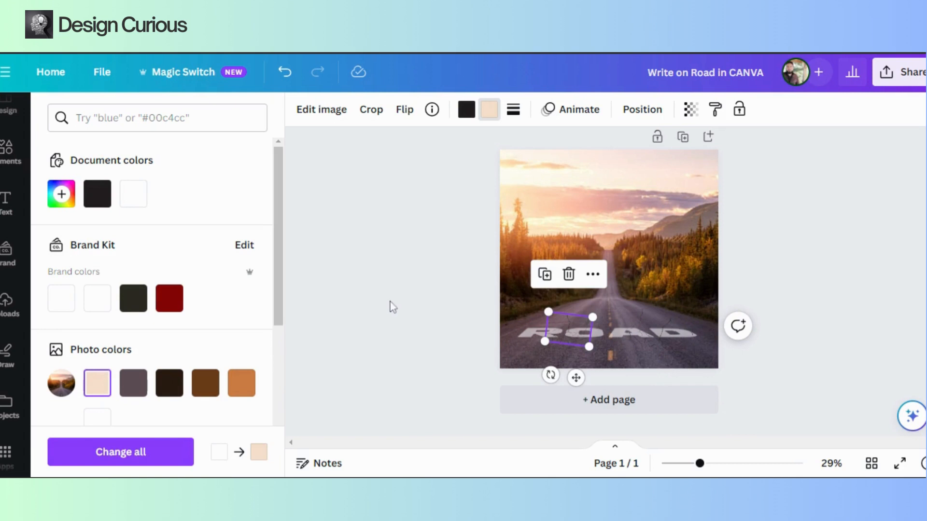
key(Escape)
key(Escape)
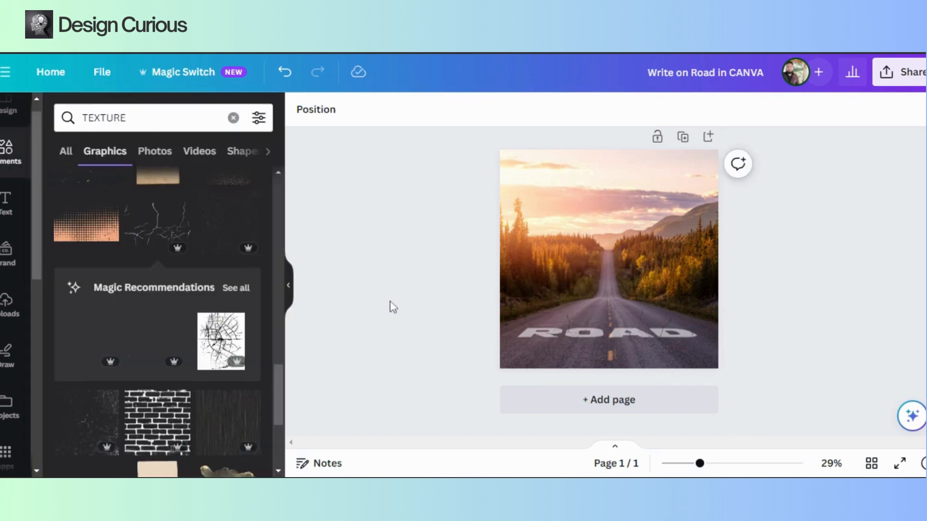
Step: Set the transparency of the crack graphic over R and O to 68 and of the one over A and D to 70
click(601, 332)
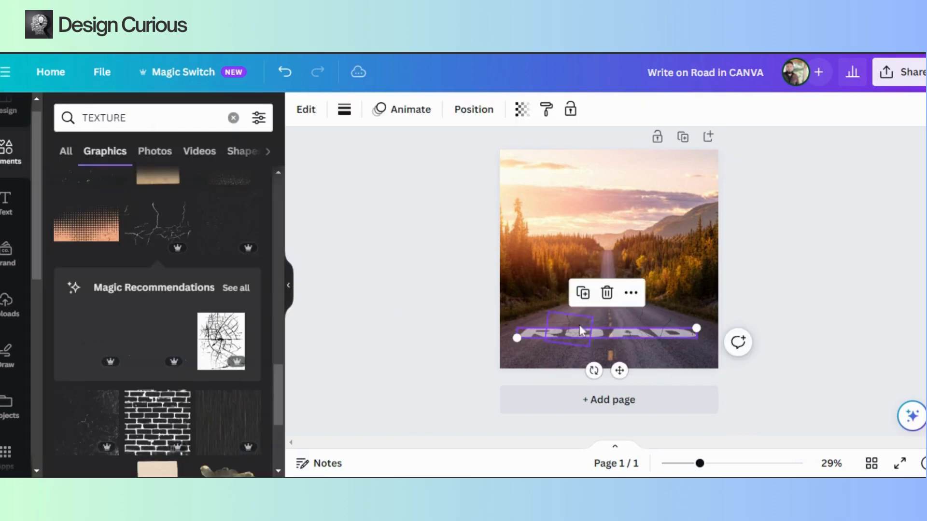
click(566, 317)
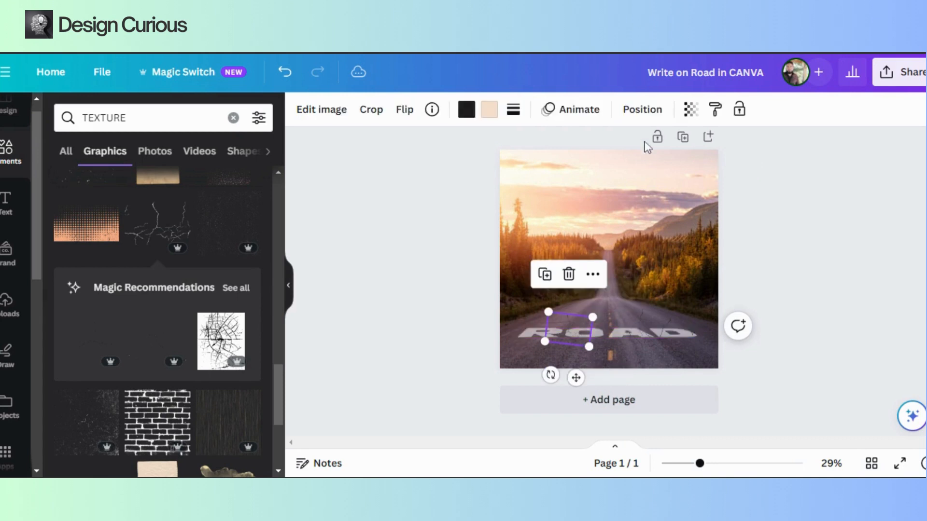
click(690, 109)
drag(690, 167, 649, 170)
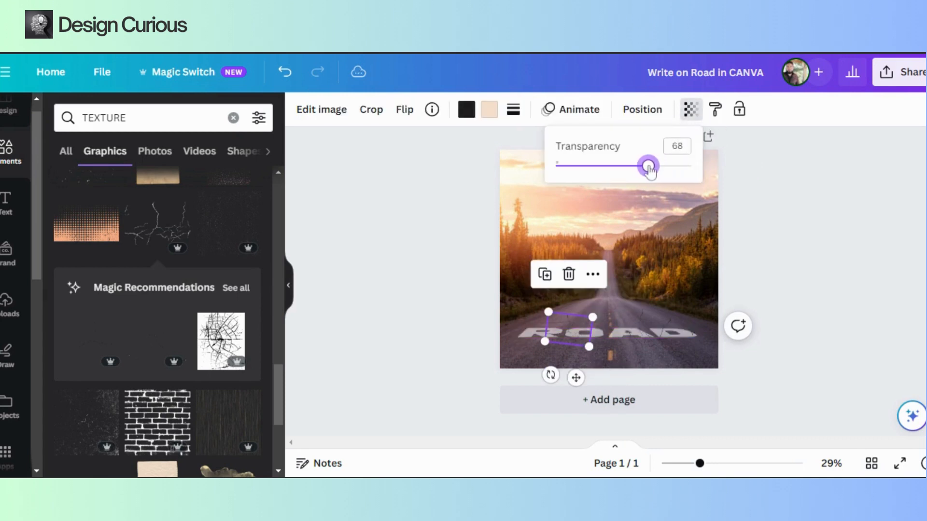
click(655, 327)
click(690, 112)
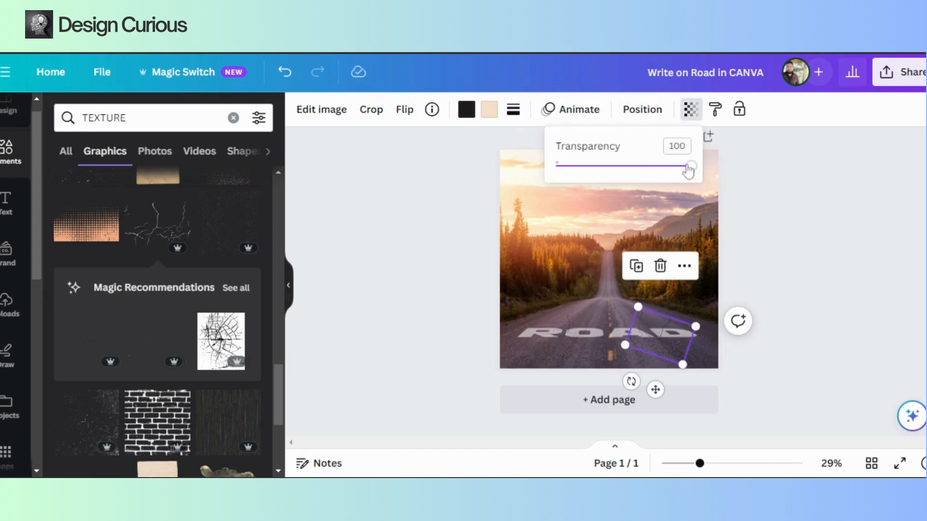
drag(688, 167, 656, 170)
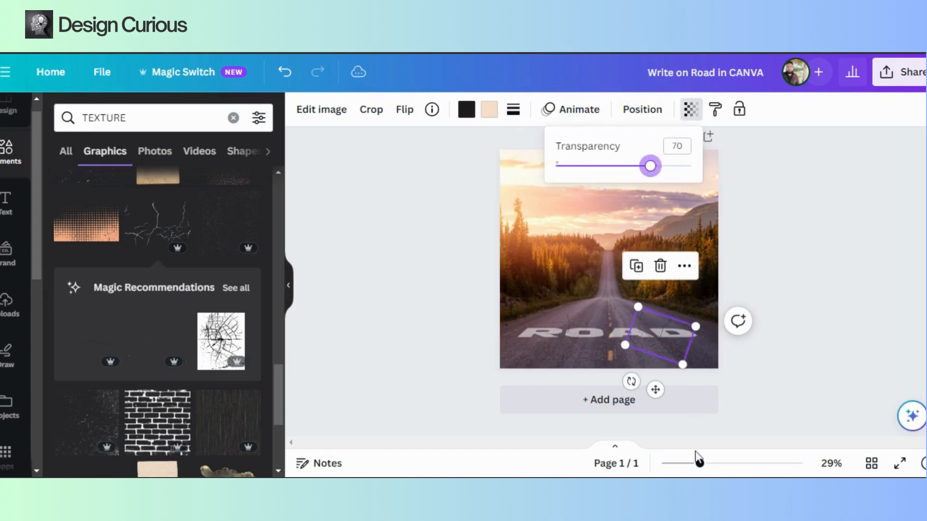
Step: Place the crack graphic from the letters A and D on the road beyond the lettering and shrink it to fit the narrowing road
click(702, 463)
mouse_move(704, 465)
mouse_down()
mouse_move(730, 464)
mouse_move(716, 465)
mouse_up()
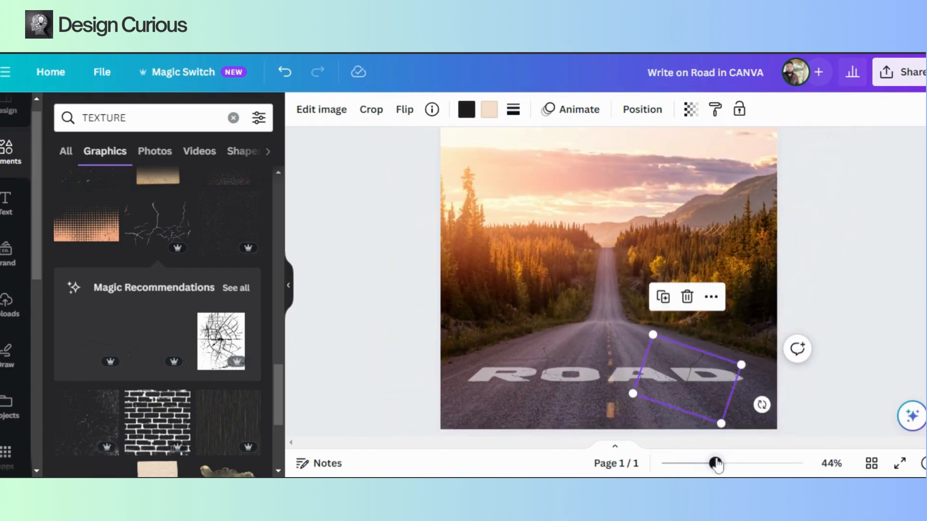
click(528, 427)
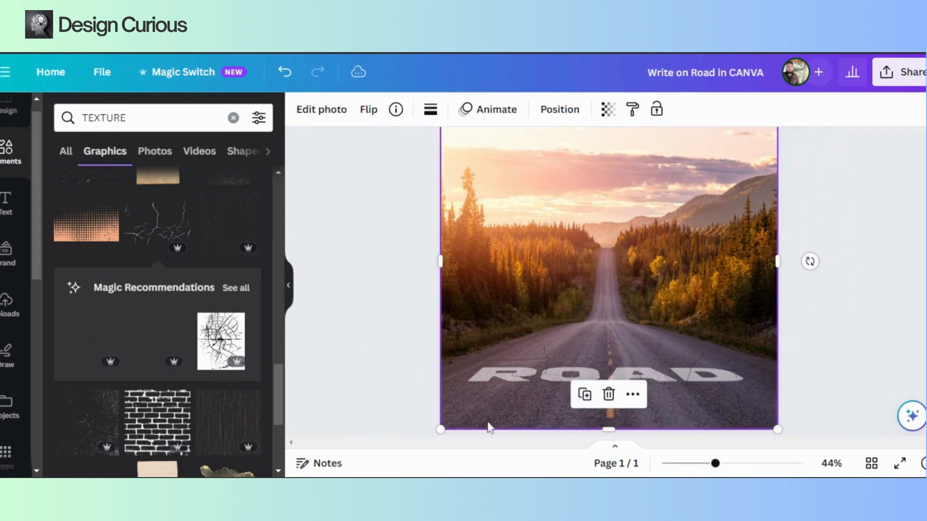
click(363, 366)
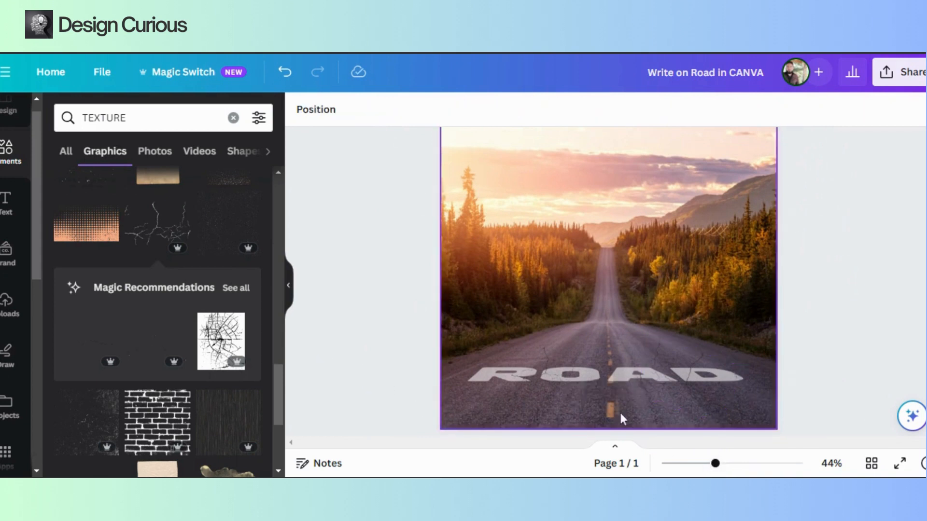
click(647, 386)
drag(675, 381, 603, 321)
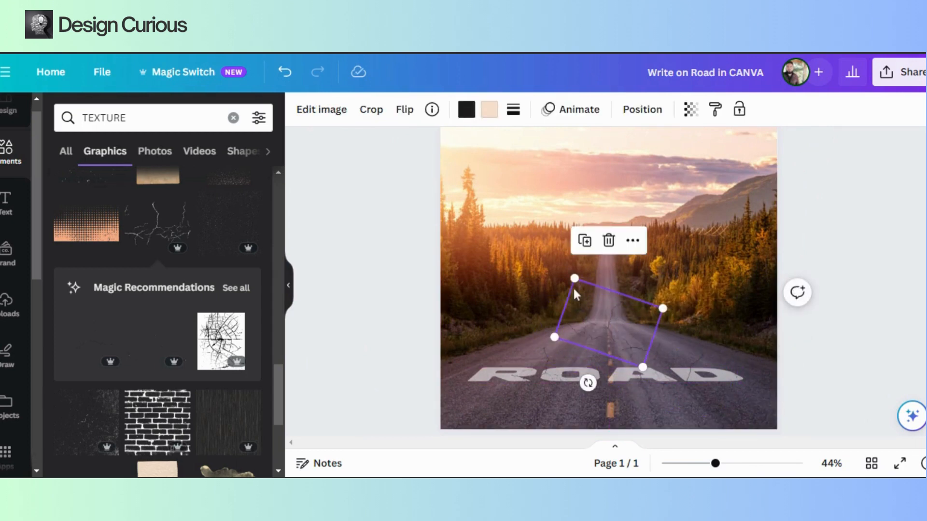
drag(573, 280, 599, 306)
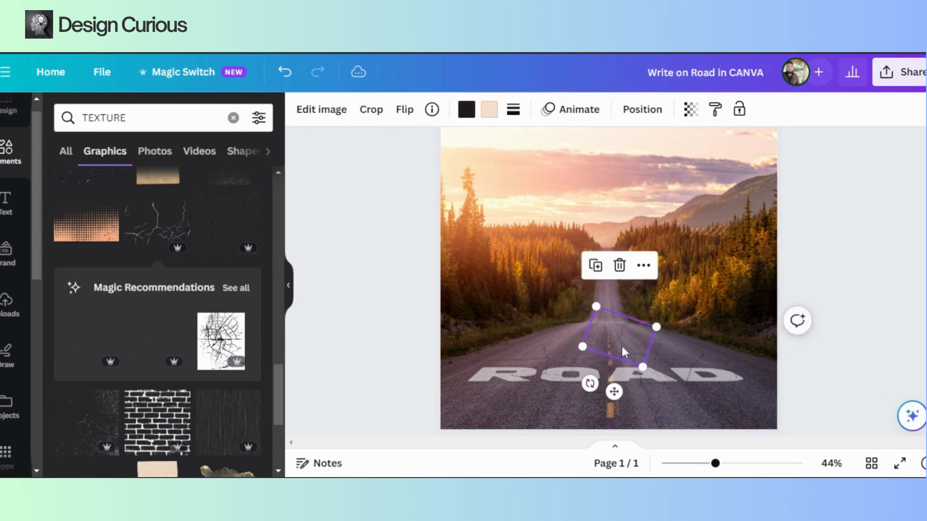
drag(623, 349, 609, 328)
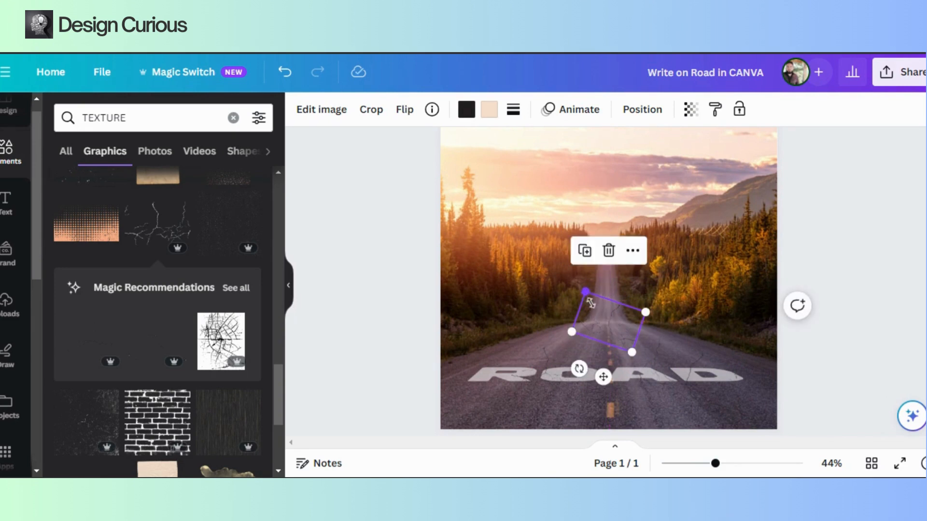
drag(585, 292, 594, 306)
drag(607, 341, 601, 338)
click(722, 320)
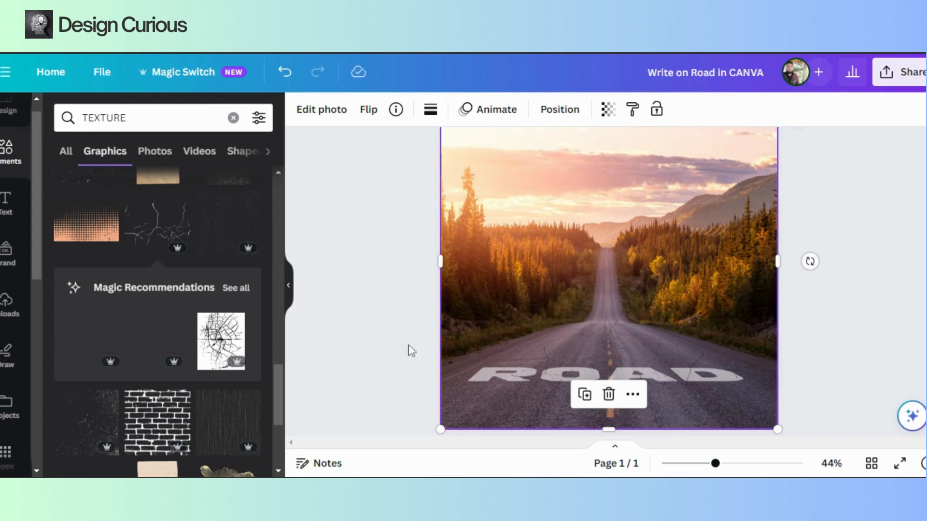
click(366, 345)
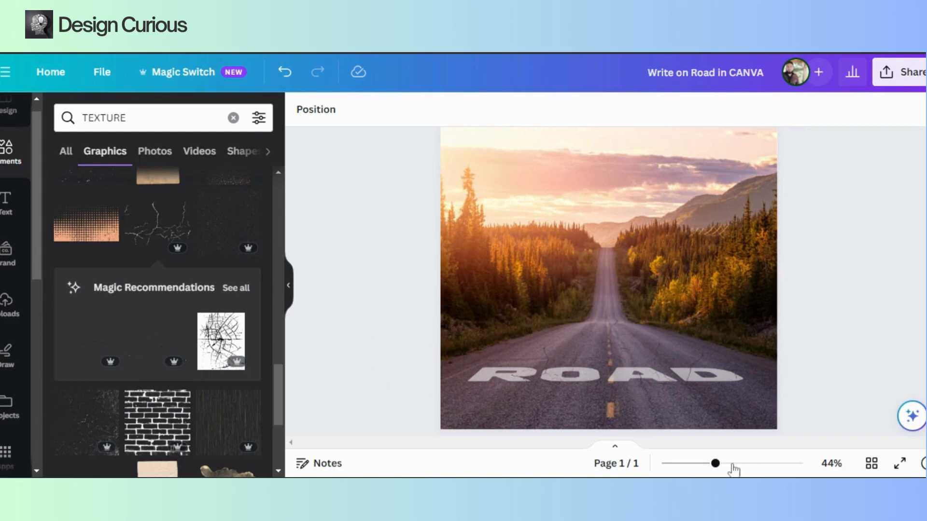
Step: Search the elements for ROAD CRACK and look through the graphics results for a suitable crack
drag(715, 464, 701, 464)
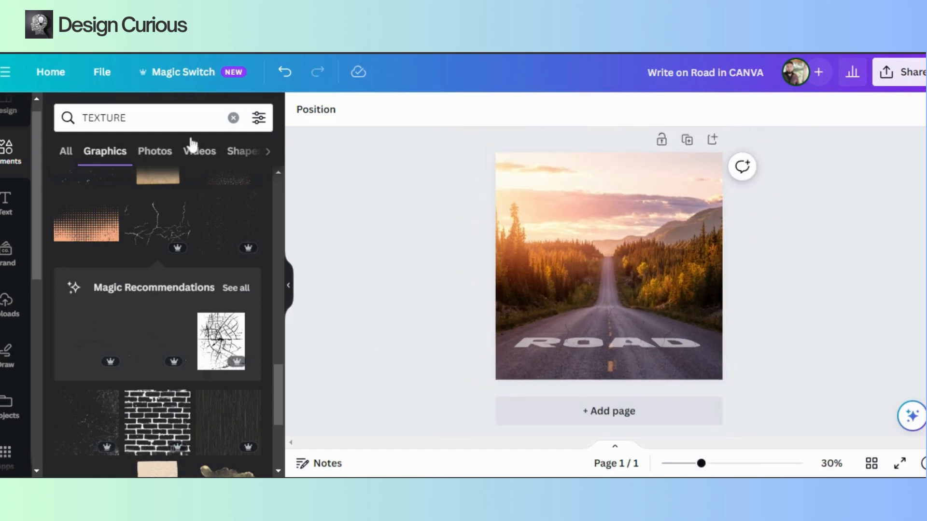
click(233, 118)
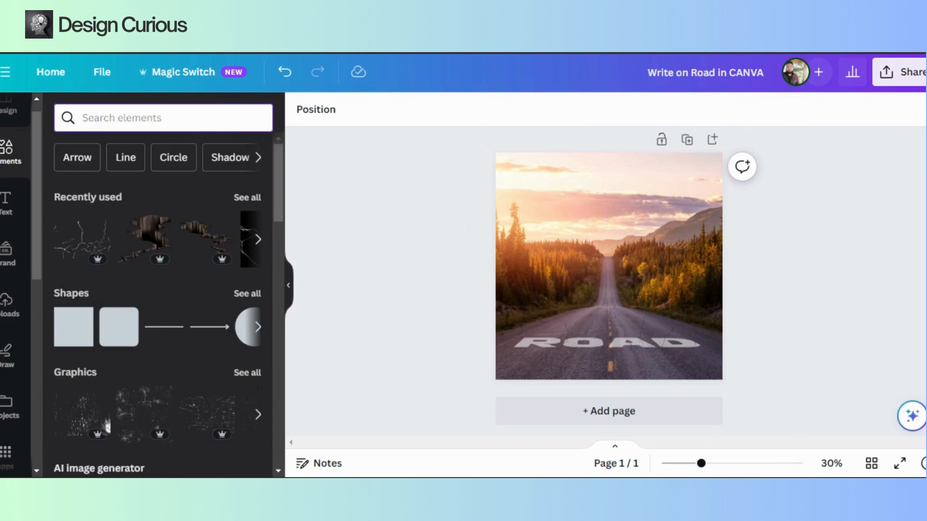
text(ROAD C)
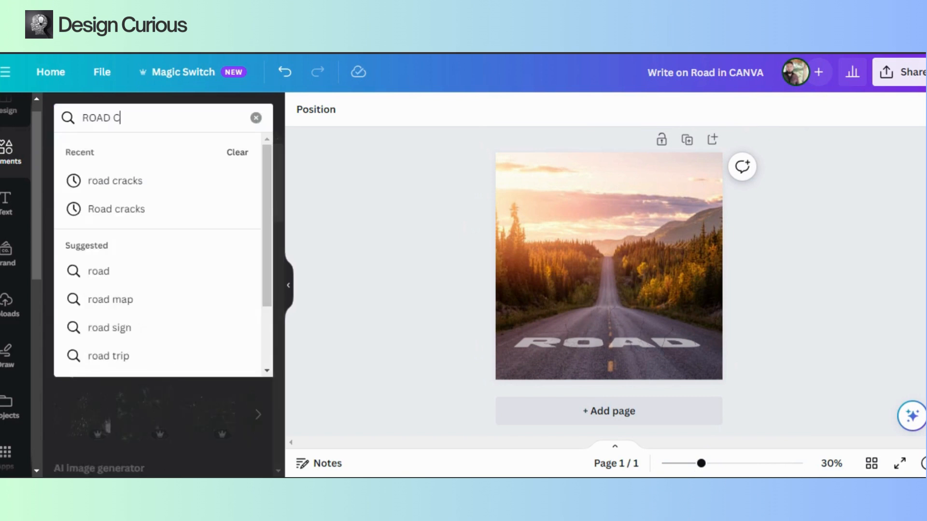
text(RACK)
key(Return)
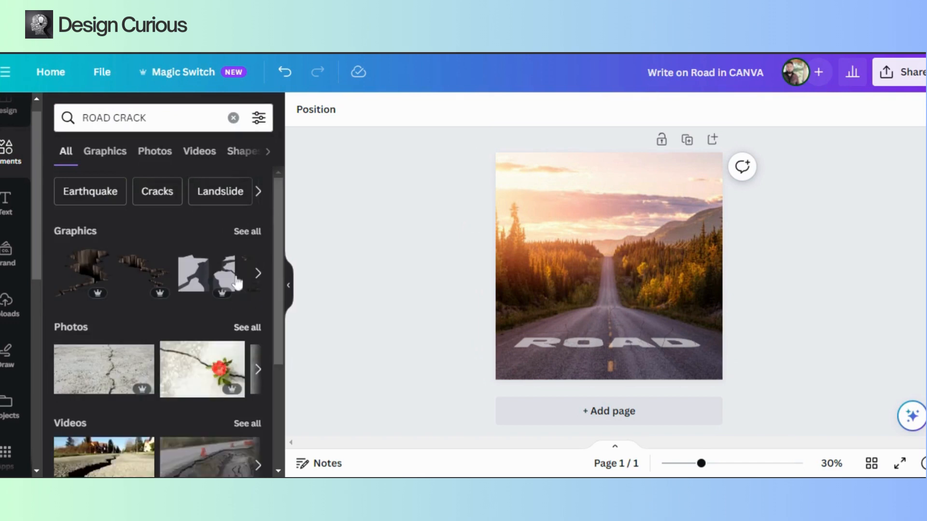
click(246, 236)
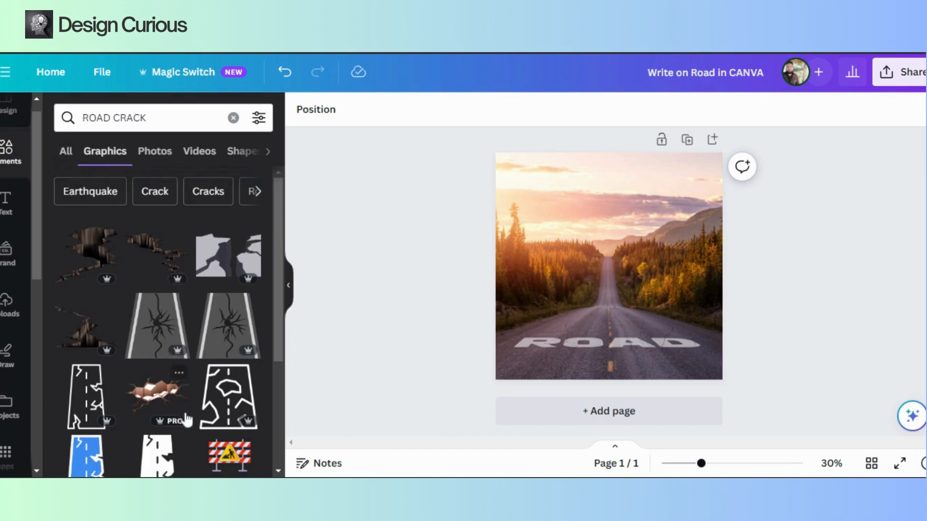
scroll(165, 332, down, 3)
scroll(165, 333, down, 8)
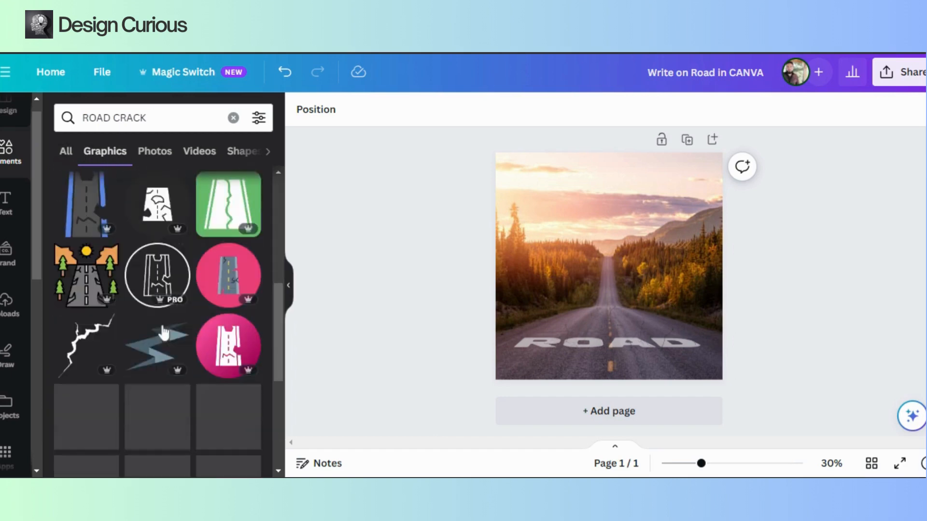
scroll(164, 332, up, 10)
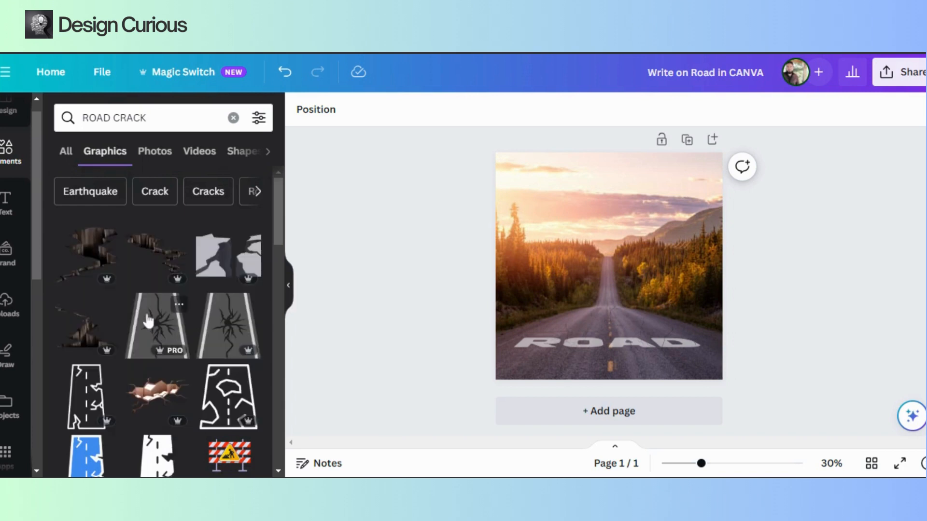
Step: Add the jagged dark ground crack graphic, shrink it and place it over the letter R of the road text
click(157, 250)
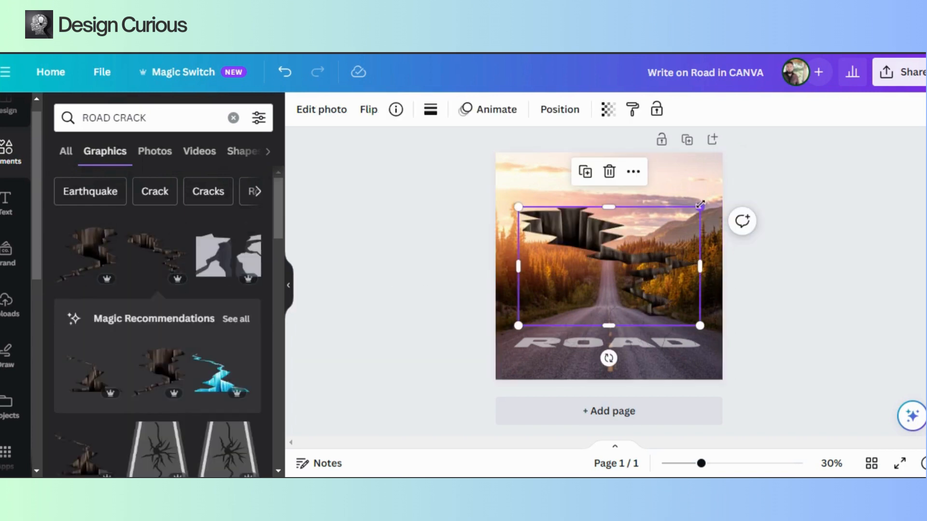
drag(700, 204, 584, 328)
drag(536, 298, 539, 328)
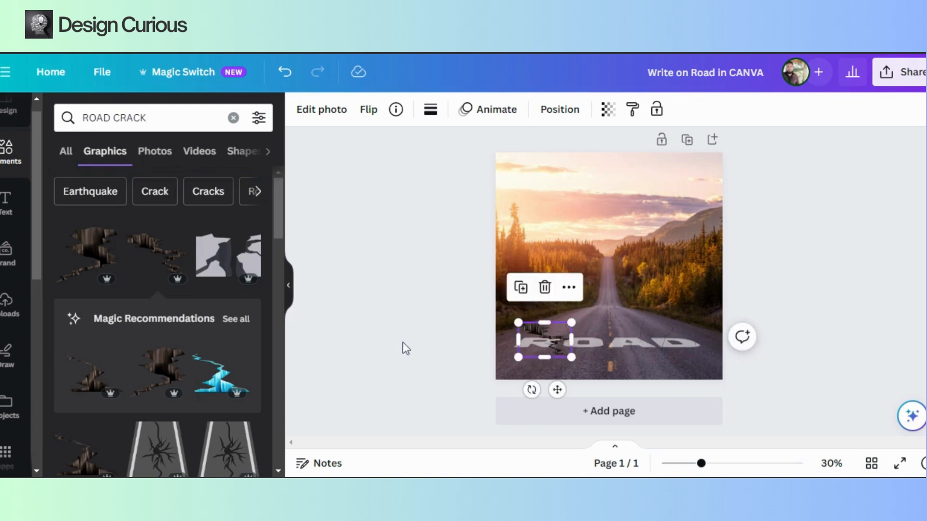
Step: Adjust the white balance of the ground crack over the letter R, setting the temperature to 66 and the tint to -29
click(325, 112)
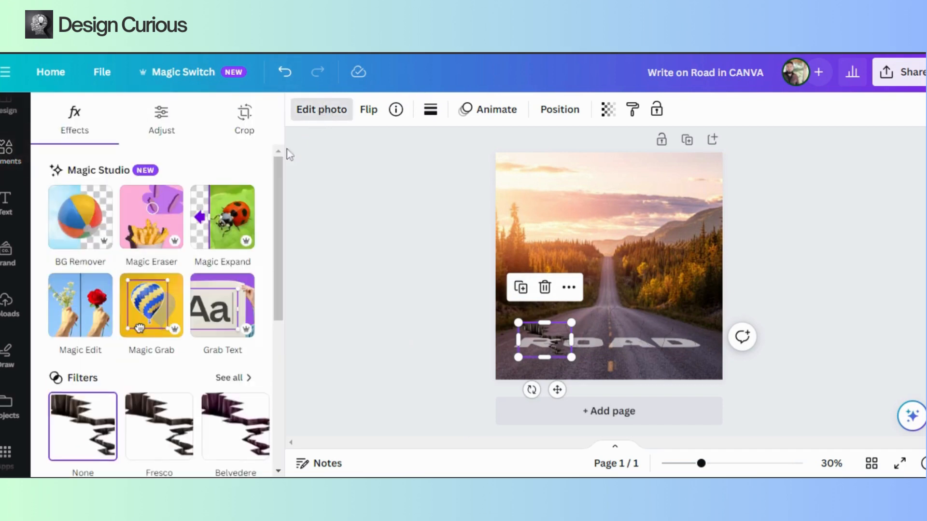
scroll(220, 300, down, 5)
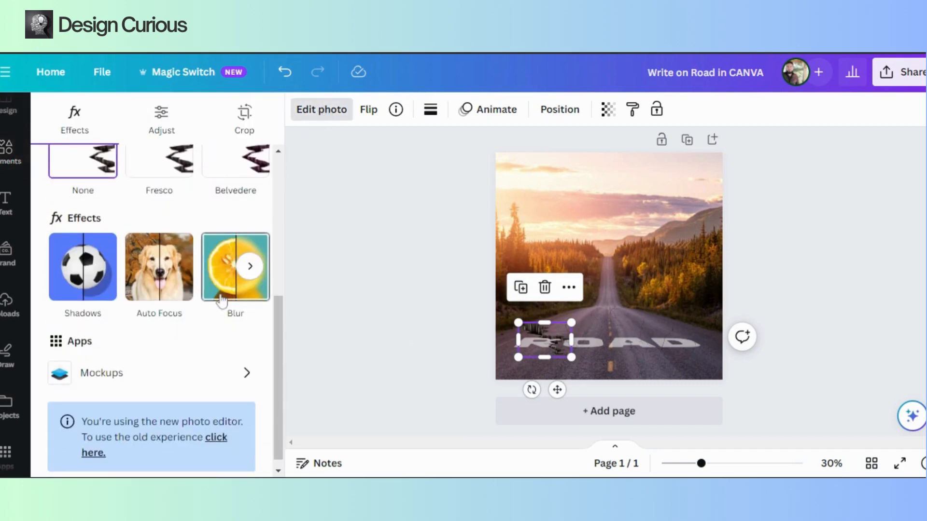
scroll(220, 300, up, 4)
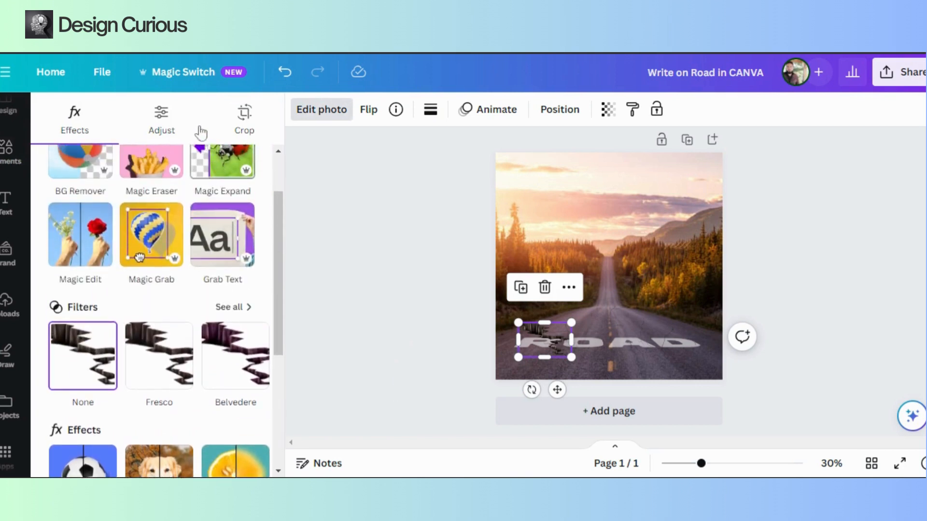
click(164, 128)
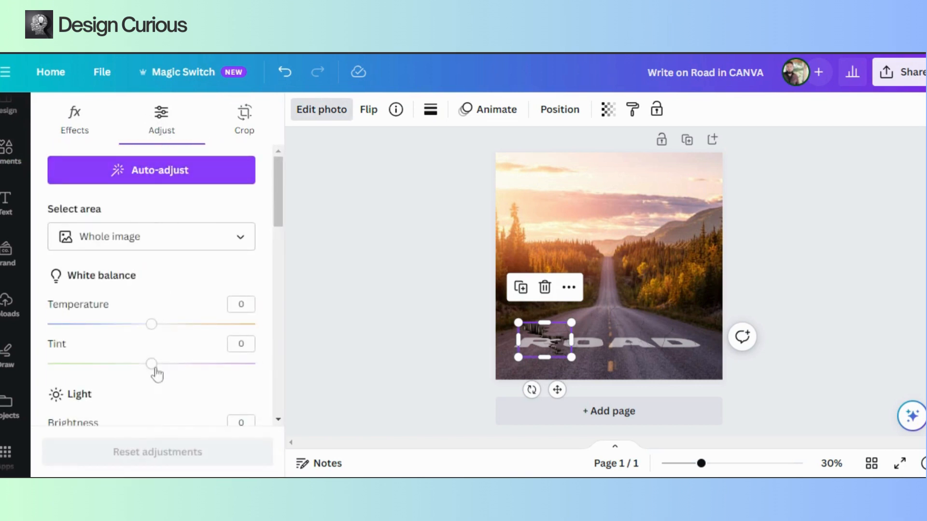
scroll(157, 373, down, 3)
scroll(156, 358, up, 2)
drag(151, 253, 220, 260)
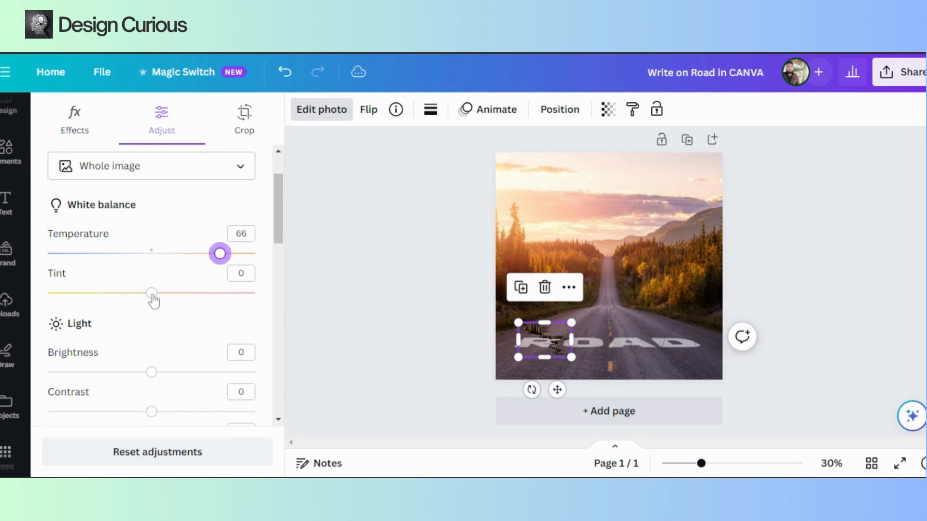
drag(153, 298, 121, 297)
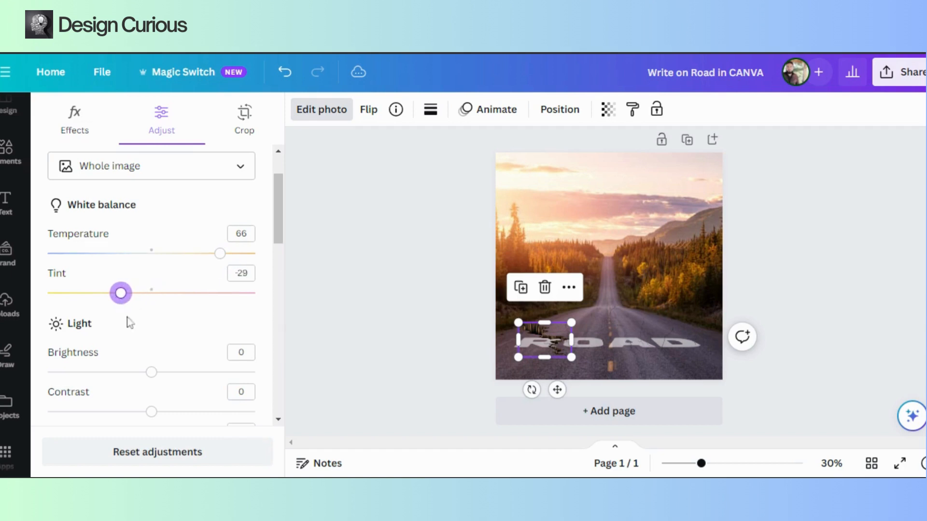
Step: Set the brightness of the ground crack over the letter R to -20 and its contrast to 24
drag(151, 372, 126, 373)
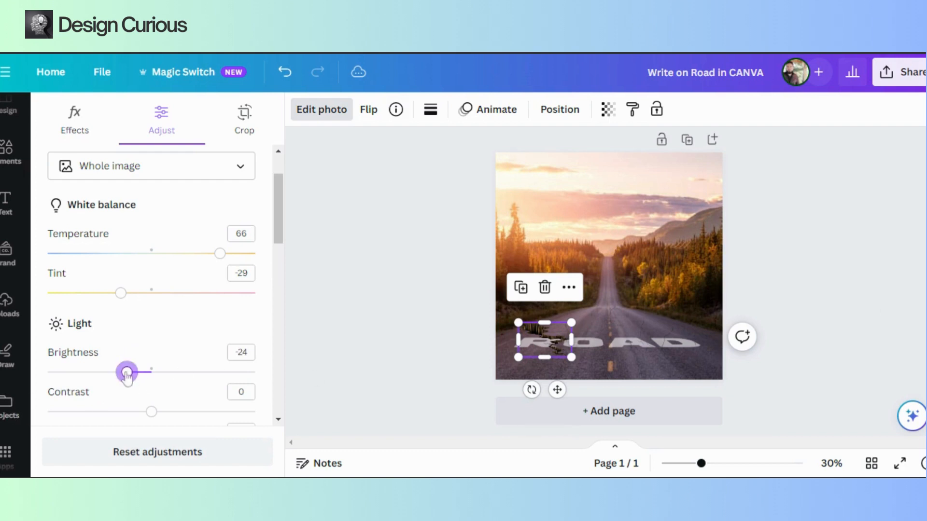
mouse_move(127, 376)
mouse_down()
mouse_move(117, 378)
mouse_move(133, 377)
mouse_up()
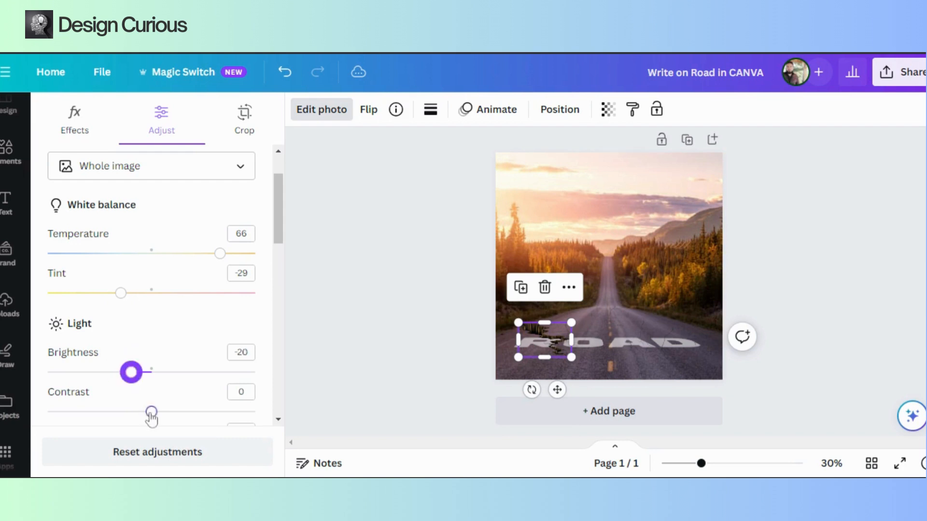
drag(151, 411, 177, 414)
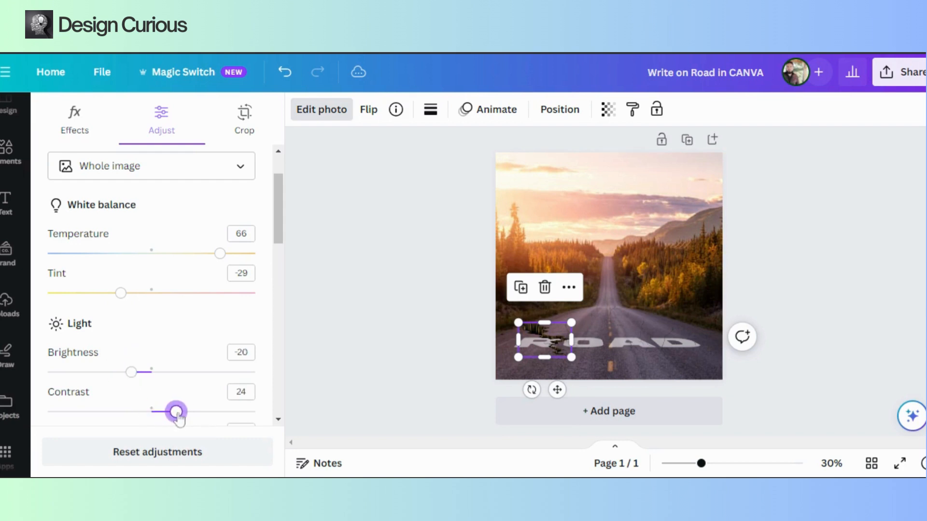
click(428, 291)
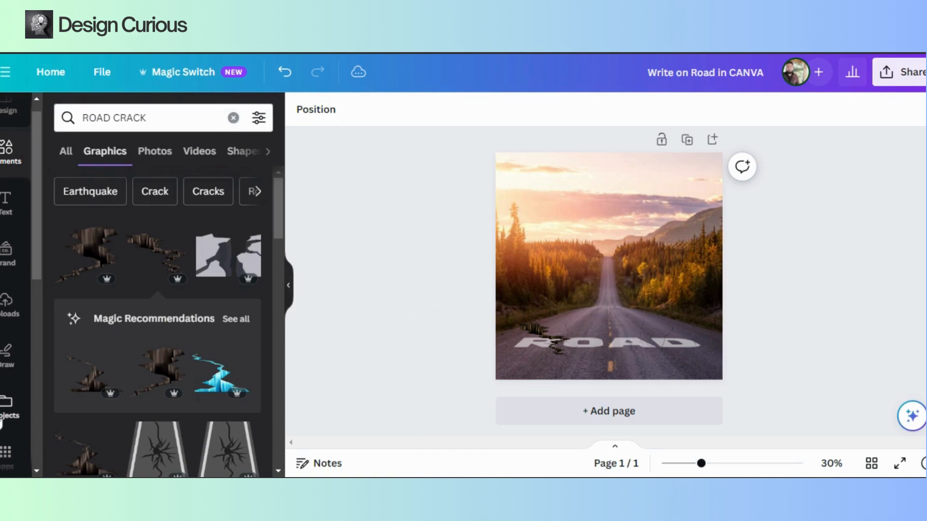
Step: Search the photo library for CAR ON ROAD
scroll(7, 415, down, 5)
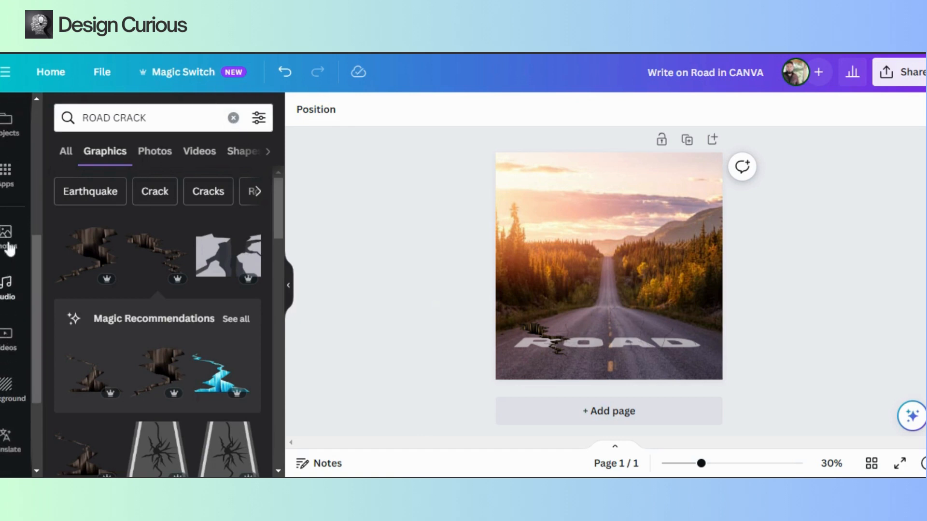
click(7, 237)
click(233, 118)
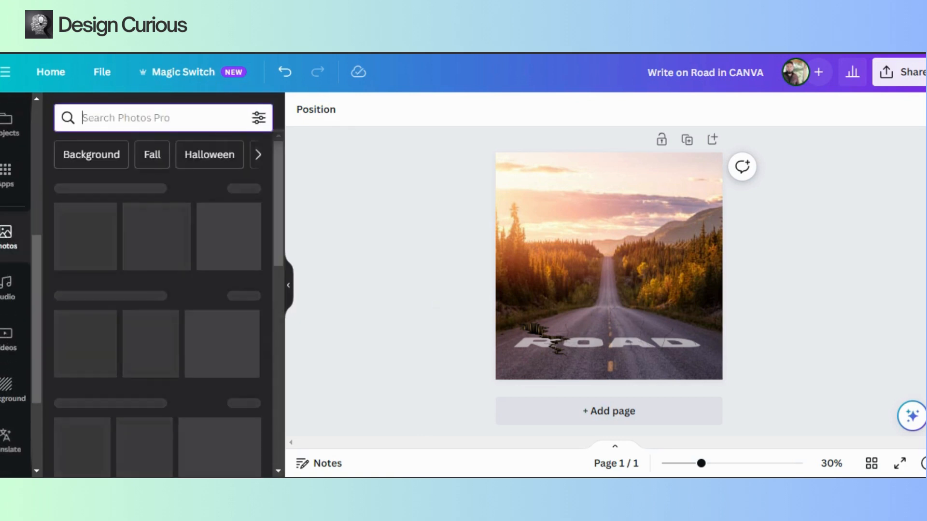
text(cAR)
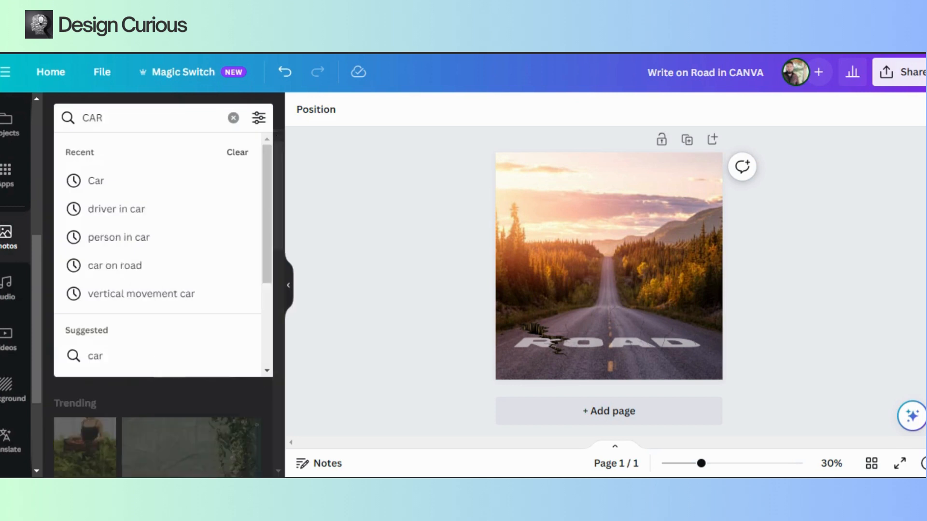
text( ON ROAD)
key(Return)
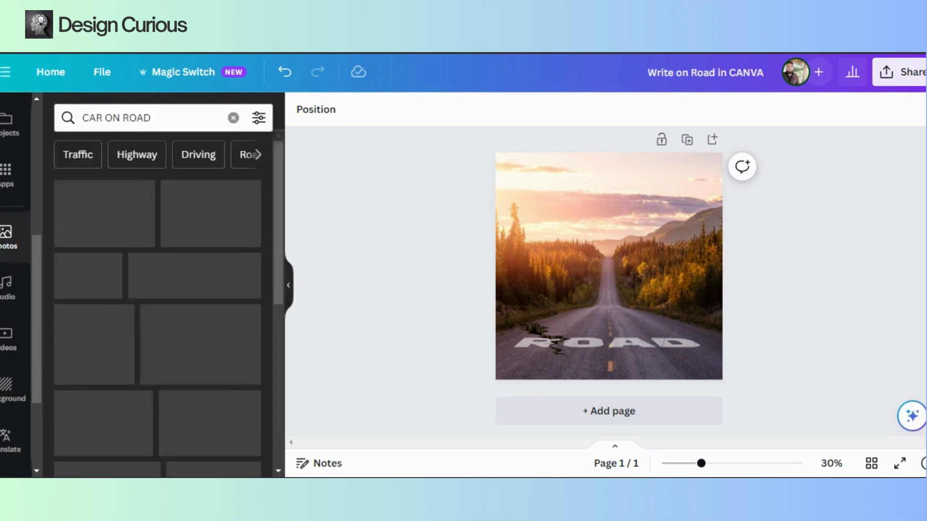
Step: Filter the car photo results to show cut-outs only
click(259, 117)
scroll(135, 314, down, 4)
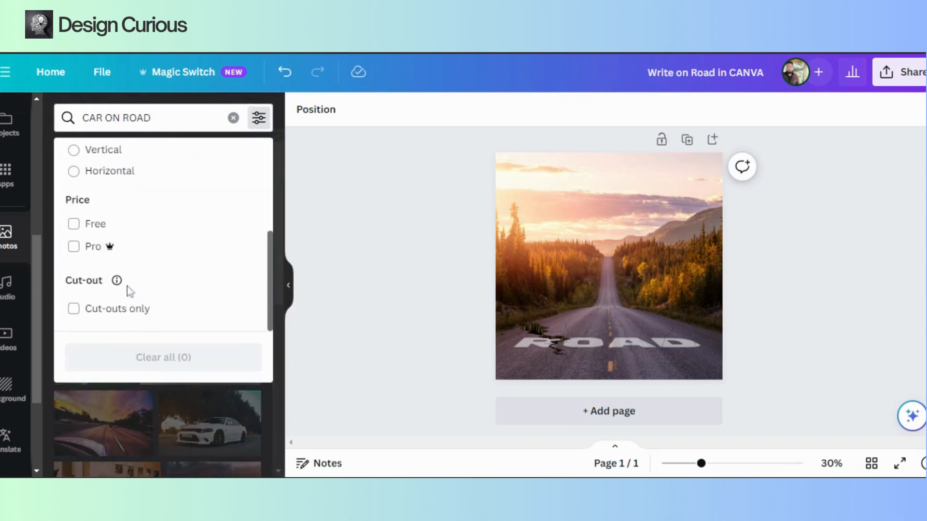
click(92, 310)
click(368, 200)
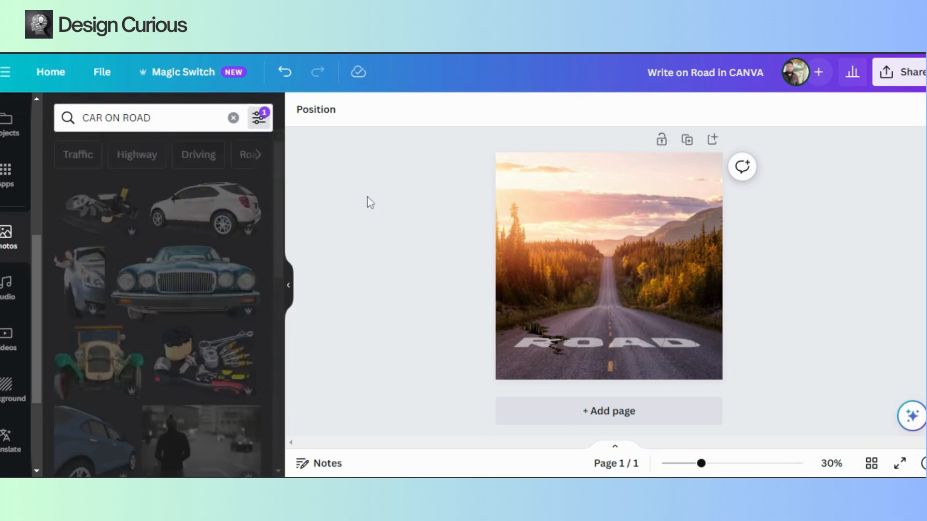
Step: Add the golden yellow sedan cut-out, shrink it and place it on the road over the last letters of the ROAD text
click(124, 392)
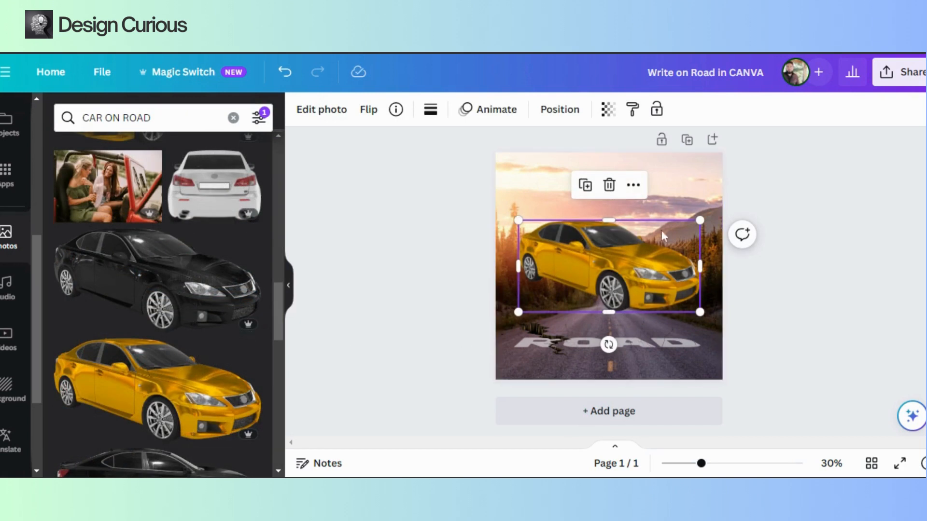
drag(698, 219, 680, 246)
drag(600, 265, 638, 314)
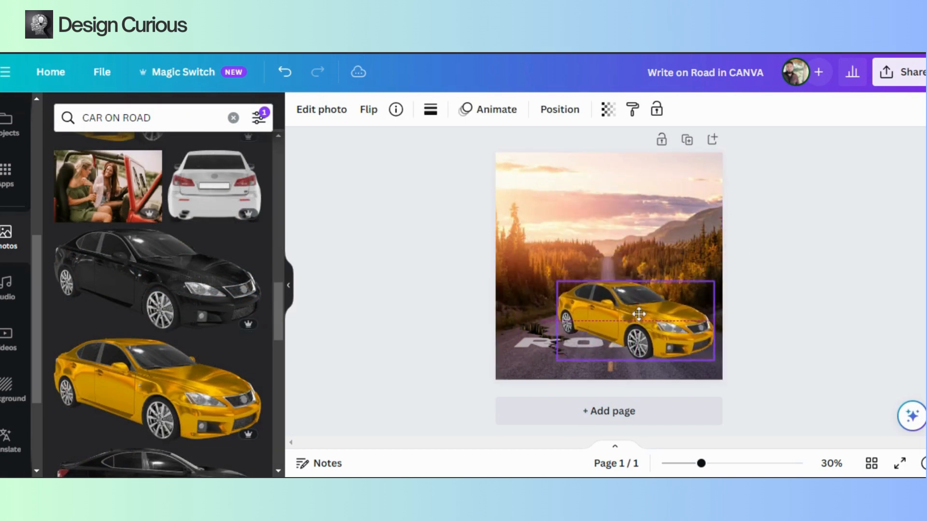
drag(639, 314, 632, 314)
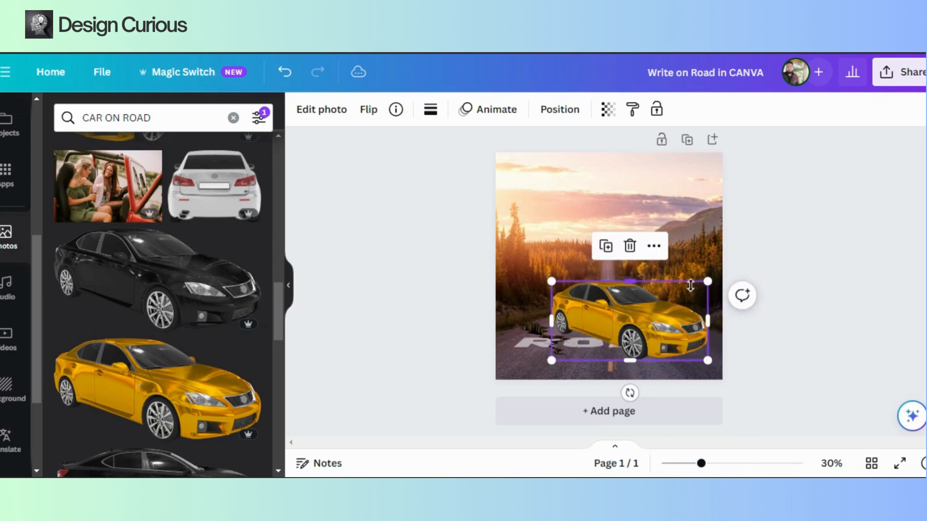
drag(708, 280, 704, 289)
click(396, 328)
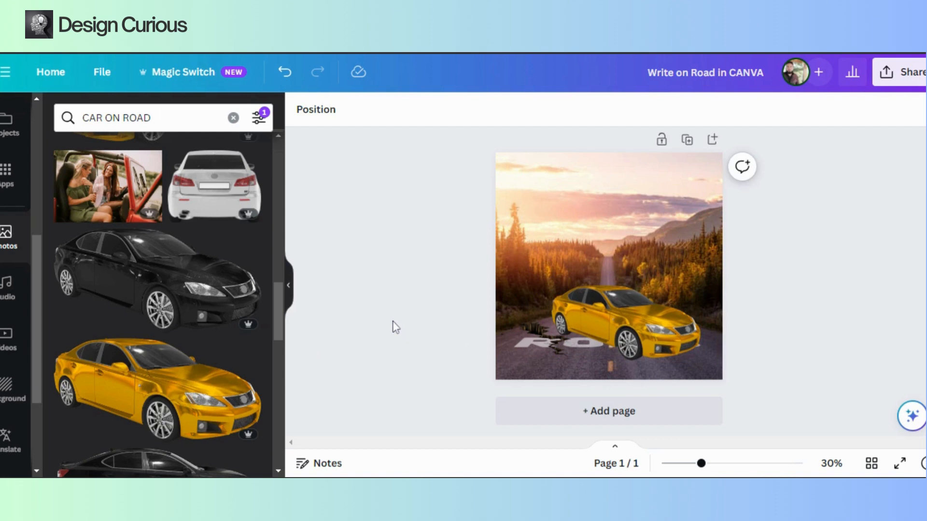
Step: Enlarge the yellow car slightly and shift it towards the lower right corner of the road photo
click(634, 336)
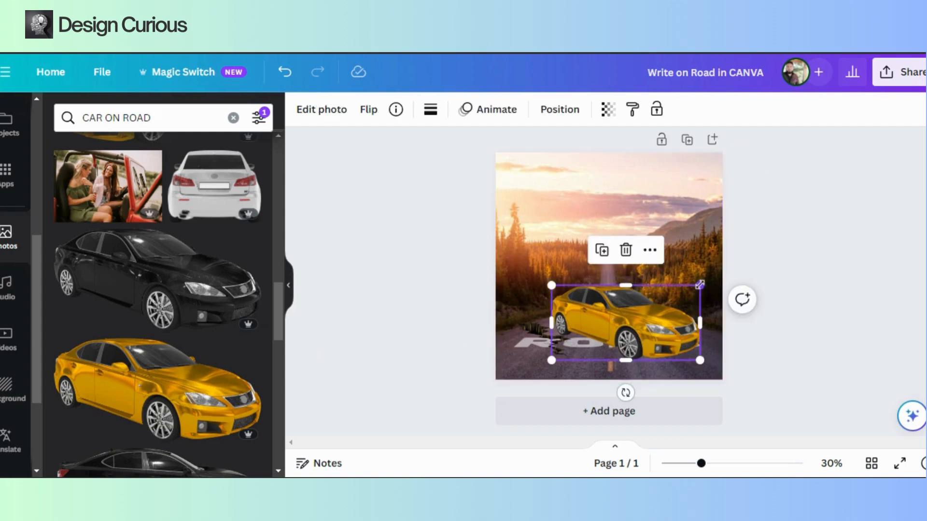
mouse_move(702, 284)
mouse_down()
mouse_move(696, 288)
mouse_move(714, 289)
mouse_up()
drag(677, 331, 682, 337)
click(412, 322)
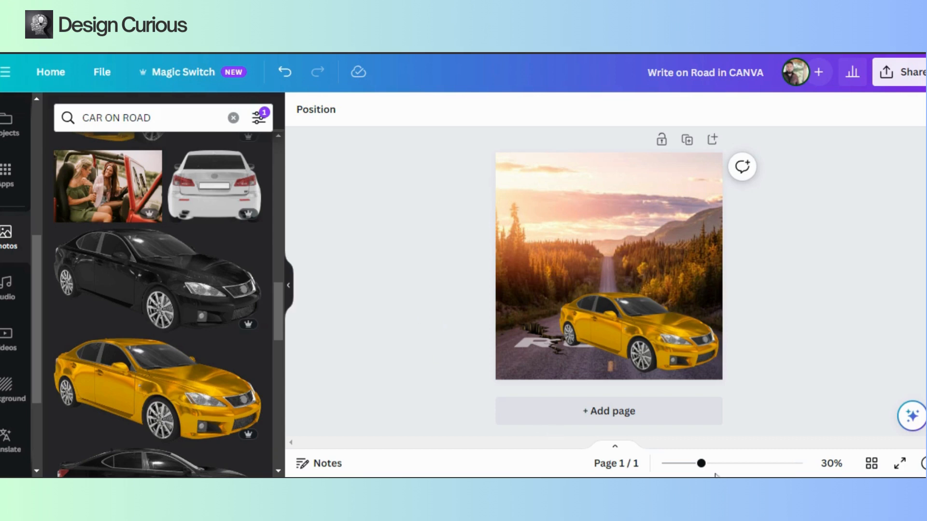
Step: Adjust the yellow car's colors with temperature -16, tint 16, brightness -10 and contrast 34
mouse_move(701, 464)
mouse_down()
mouse_move(718, 464)
mouse_move(694, 464)
mouse_move(704, 464)
mouse_up()
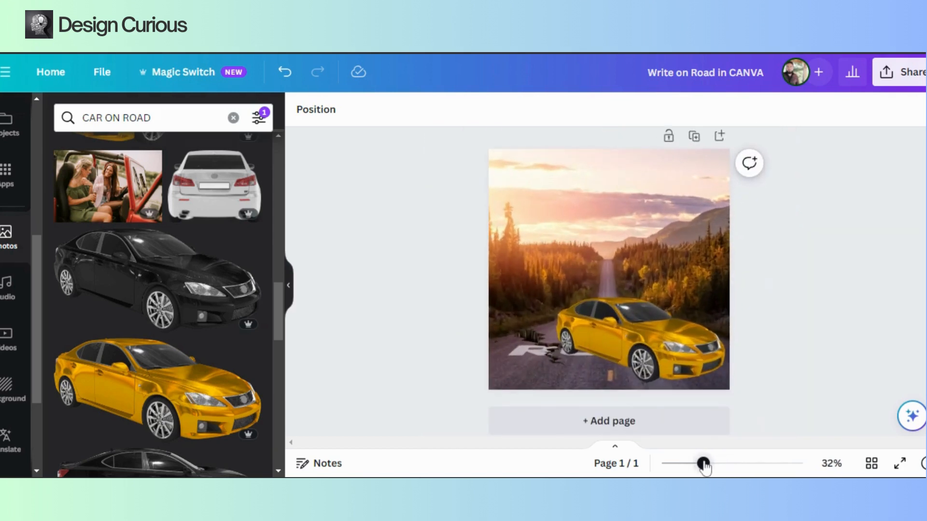
click(690, 338)
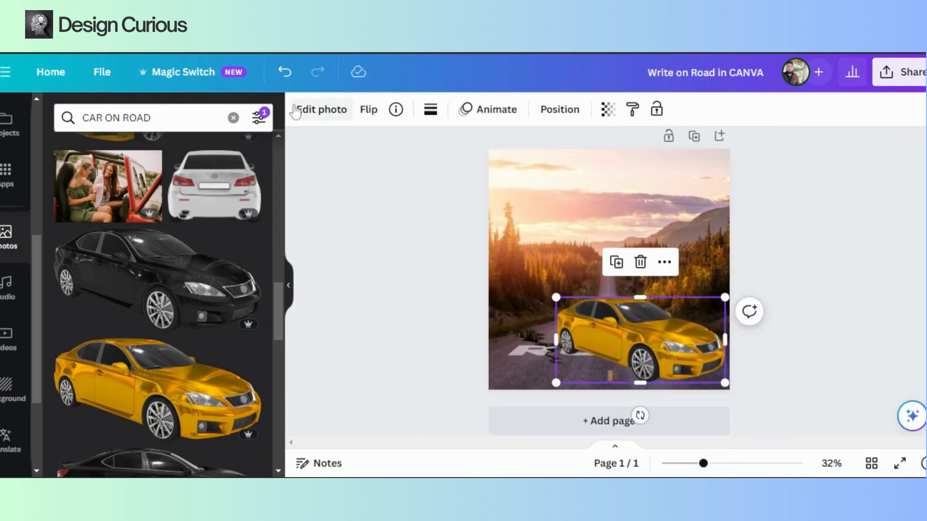
click(317, 110)
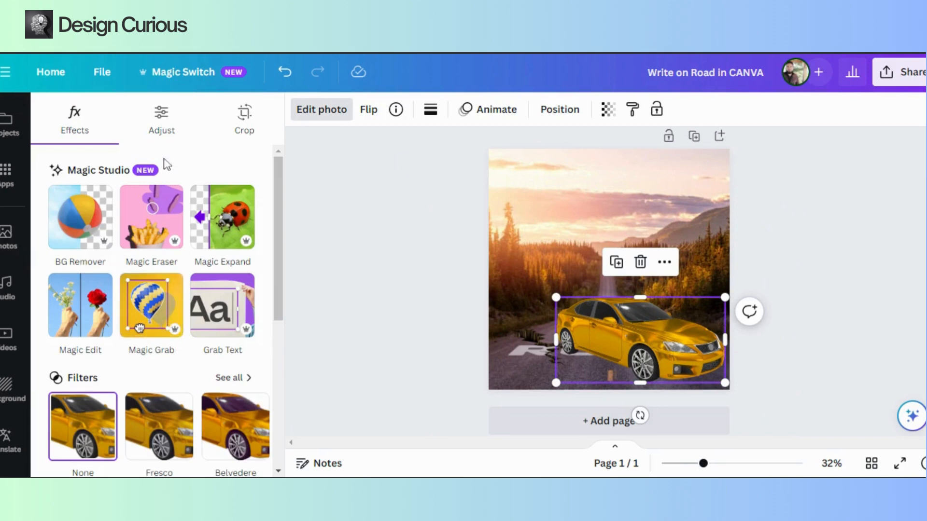
click(163, 118)
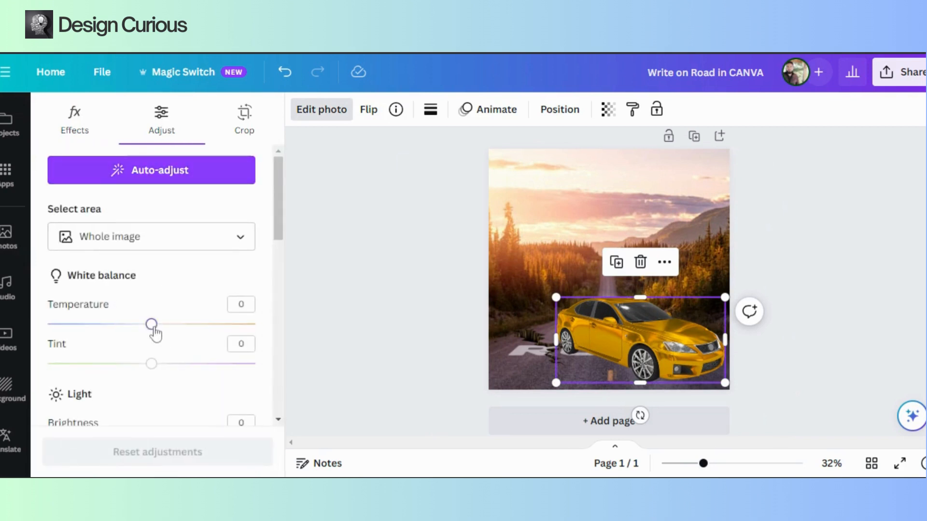
mouse_move(154, 332)
mouse_down()
mouse_move(219, 332)
mouse_move(138, 332)
mouse_up()
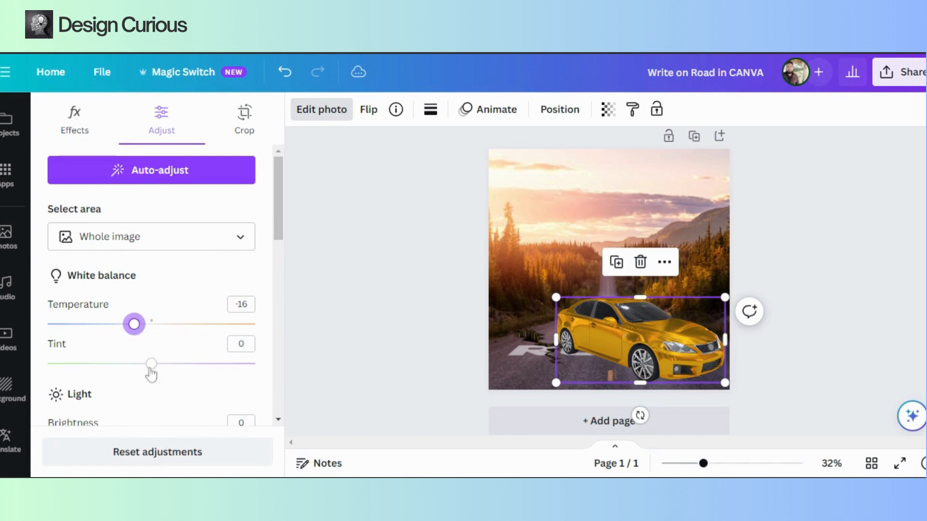
mouse_move(151, 363)
mouse_down()
mouse_move(168, 364)
mouse_move(128, 375)
mouse_move(139, 373)
mouse_up()
scroll(157, 382, down, 2)
drag(151, 411, 187, 413)
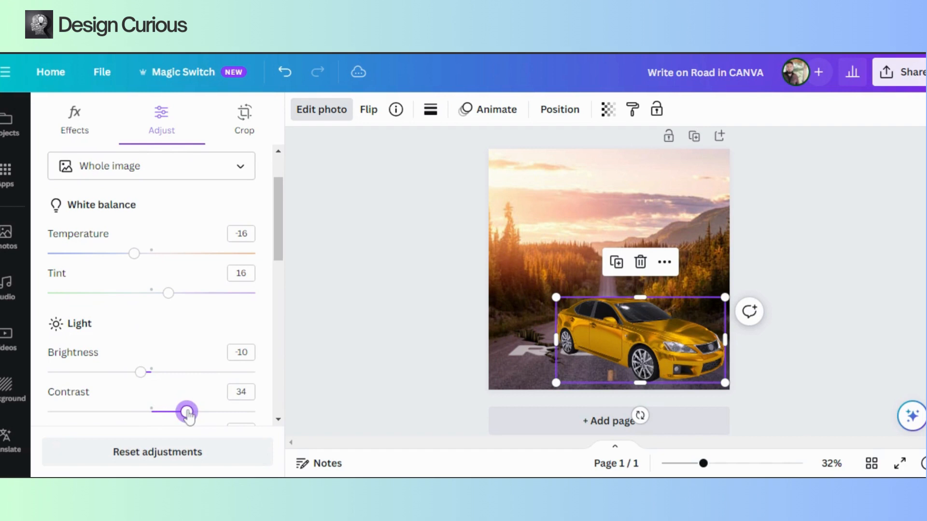
Step: Set the yellow car's blacks to 48 and whites to -14, and raise its vibrance slightly
scroll(155, 321, down, 5)
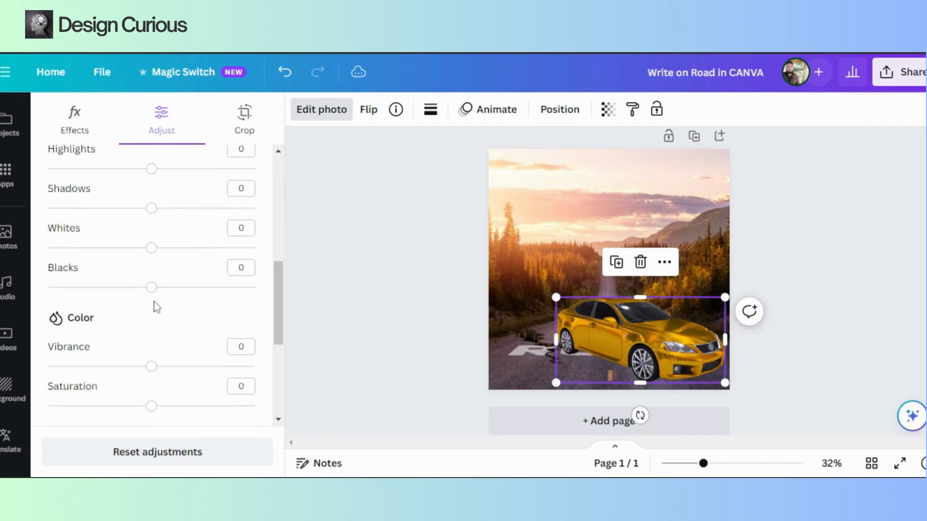
drag(154, 294, 203, 301)
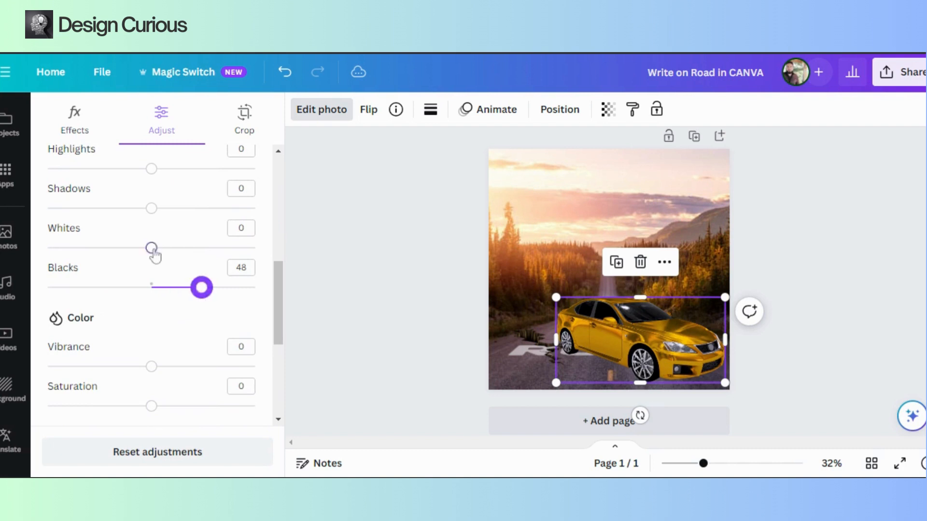
mouse_move(151, 248)
mouse_down()
mouse_move(171, 250)
mouse_move(139, 257)
mouse_up()
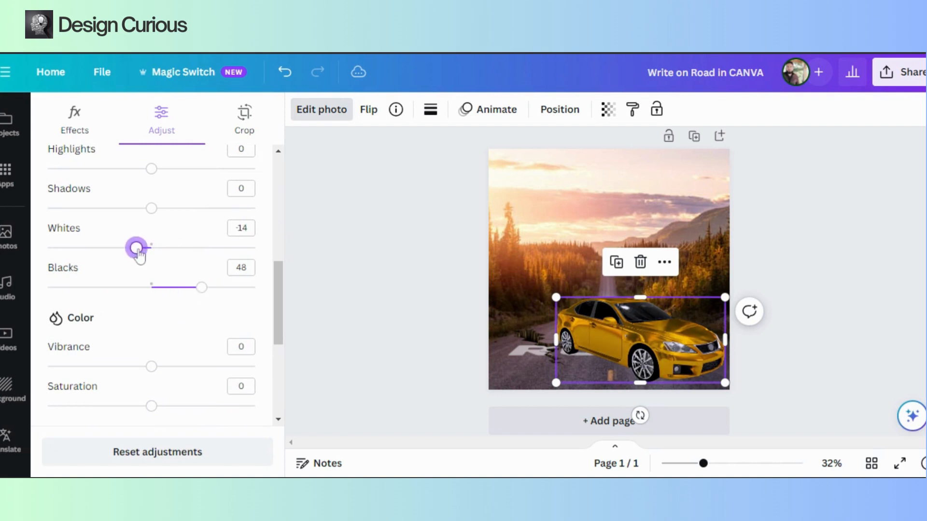
drag(150, 370, 172, 368)
click(419, 311)
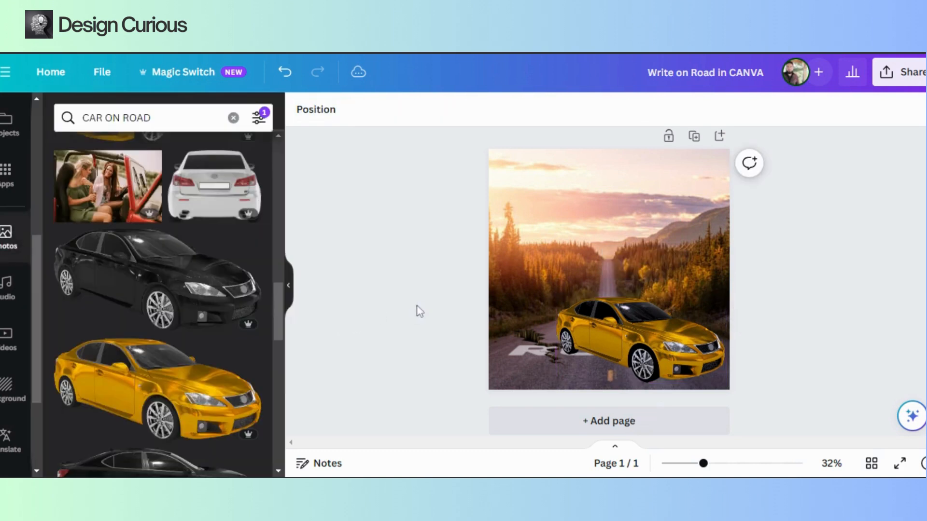